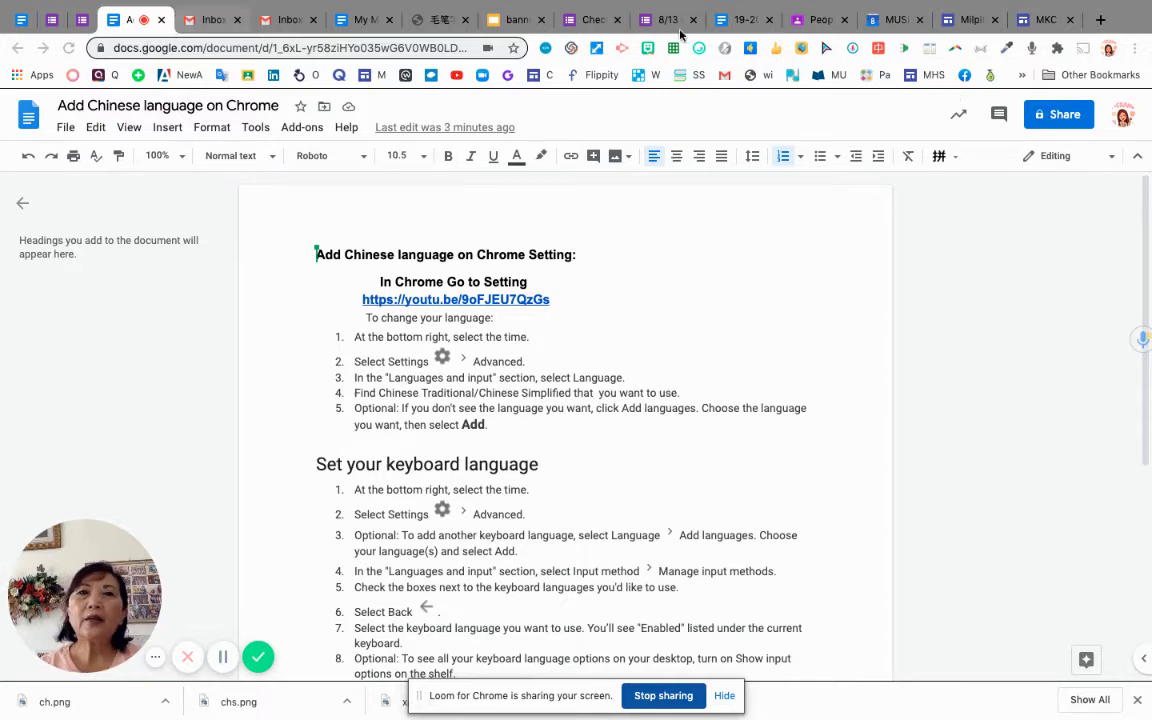
- Open a new tab and go to Chrome's Settings from the three-dot menu
click(1100, 20)
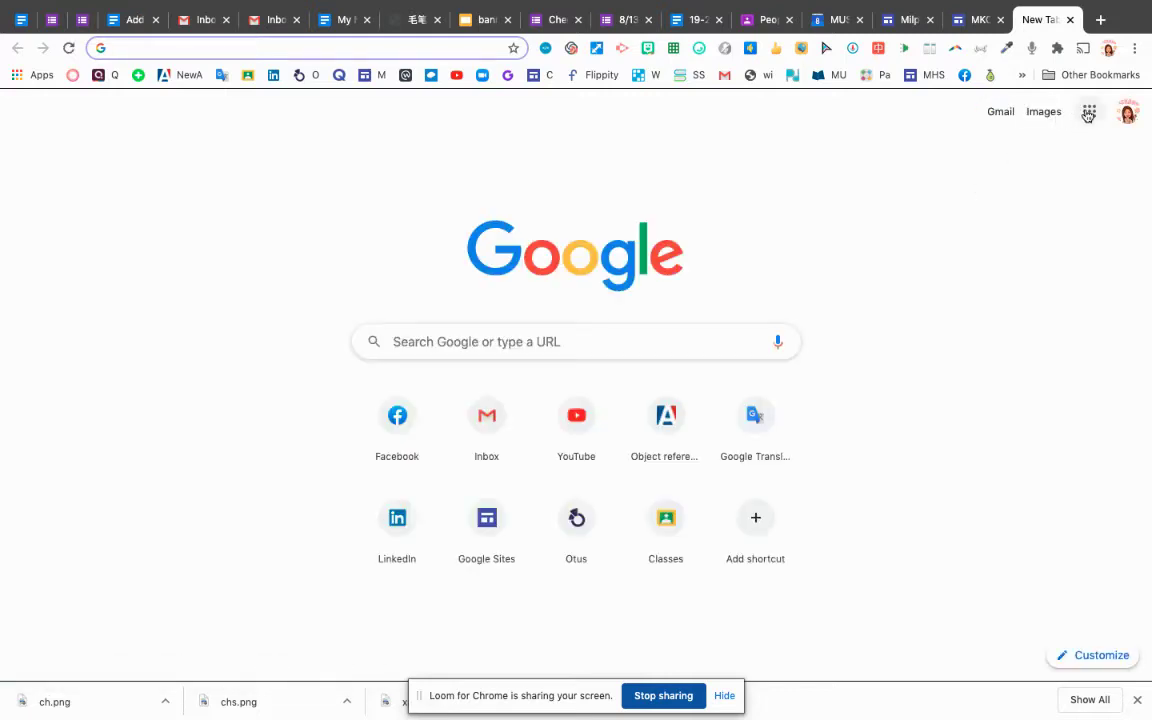
click(1135, 49)
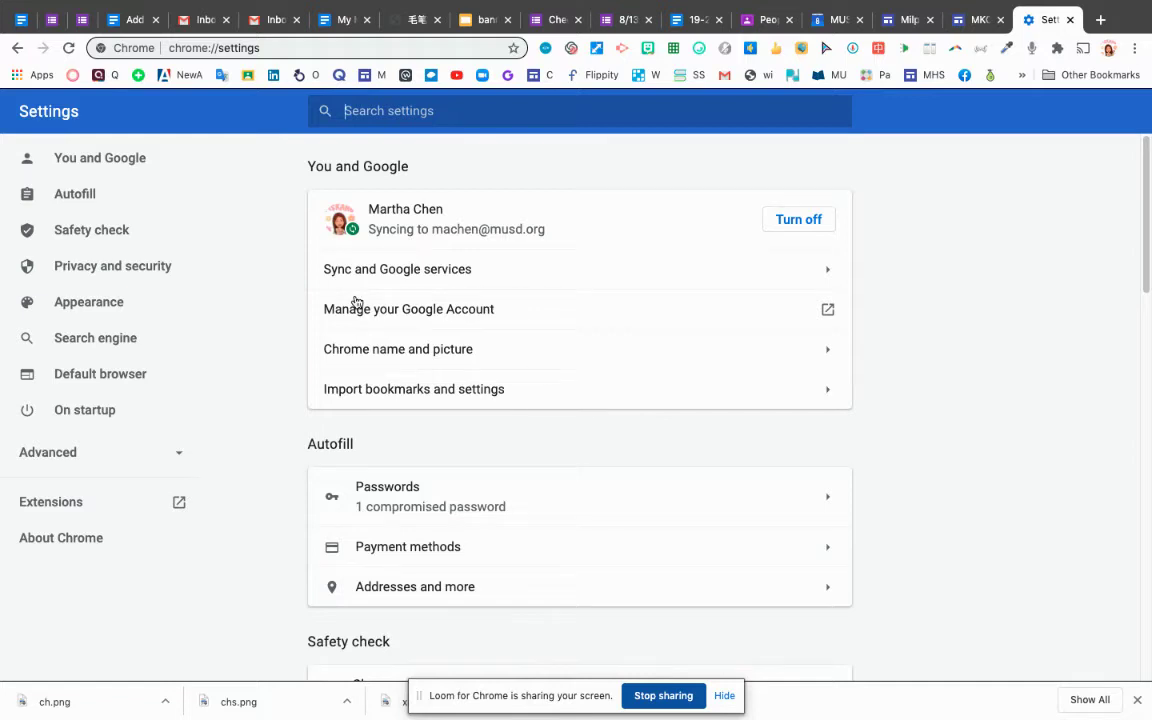
- Under Advanced > Languages, expand the Language list to show the Chinese and English entries
click(61, 455)
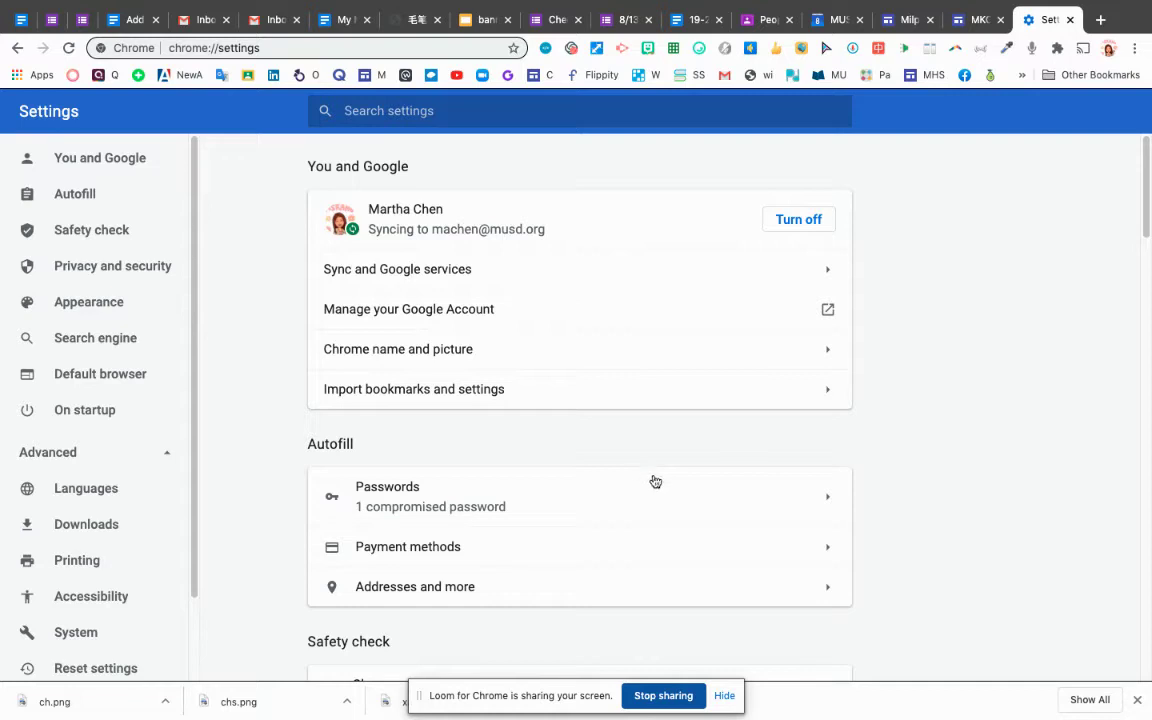
click(87, 490)
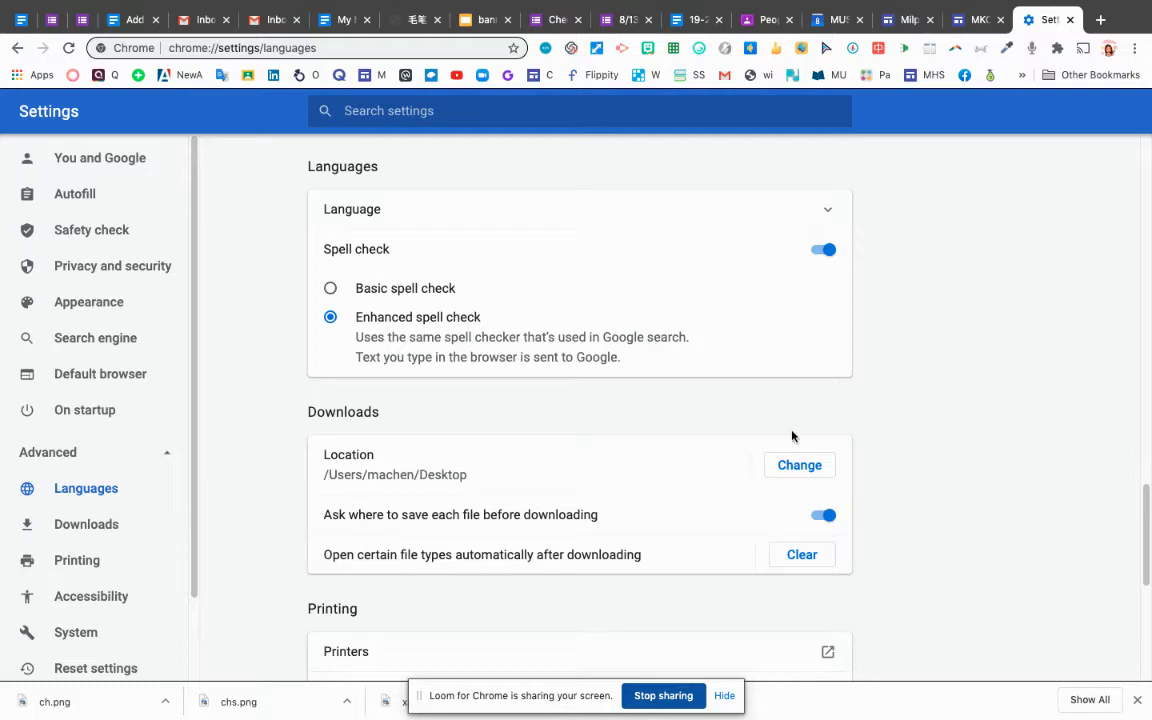
scroll(918, 523, down, 1)
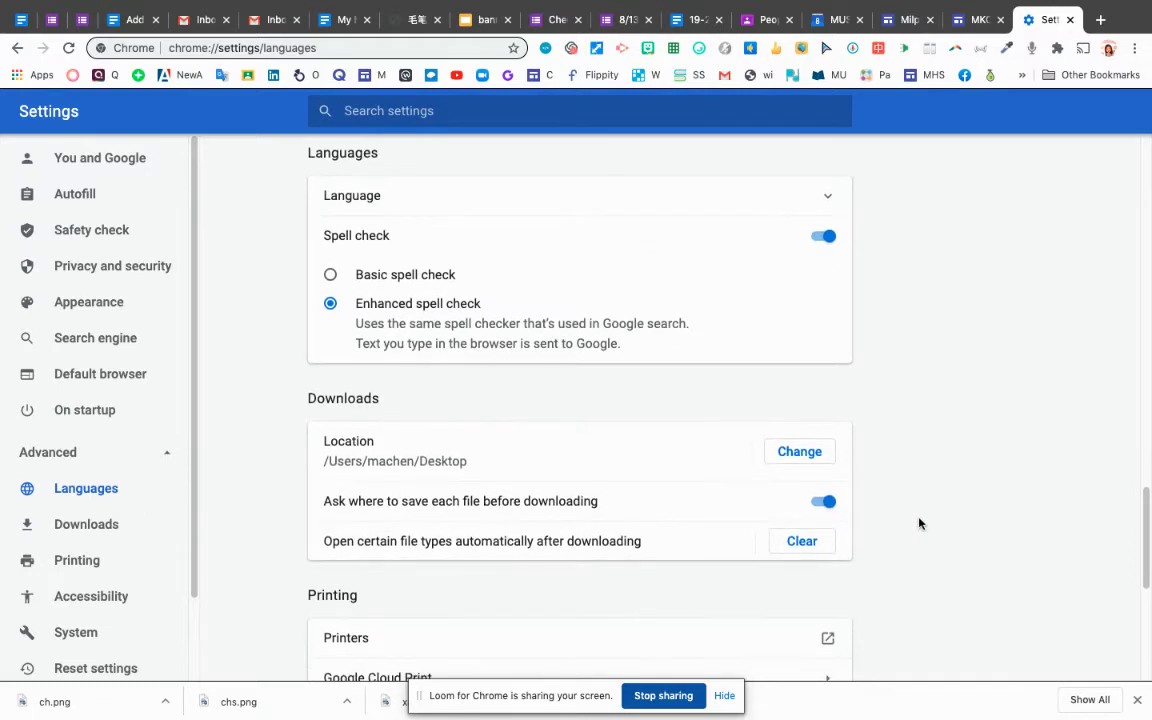
scroll(918, 524, down, 3)
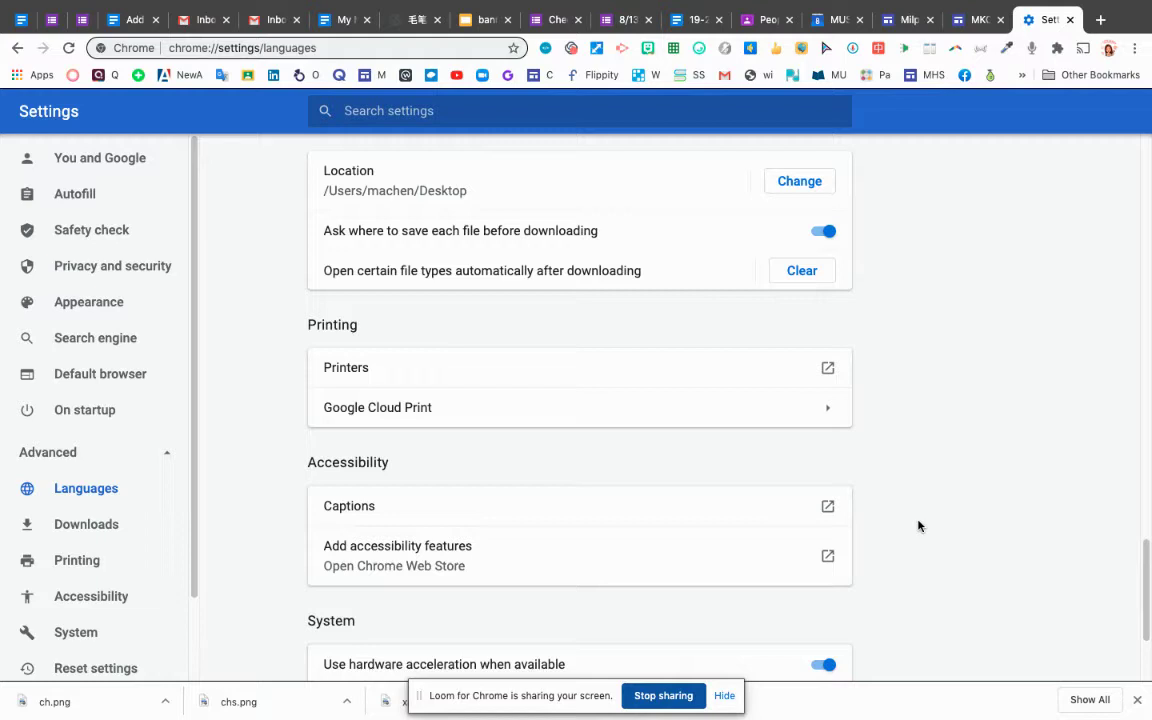
scroll(918, 526, up, 5)
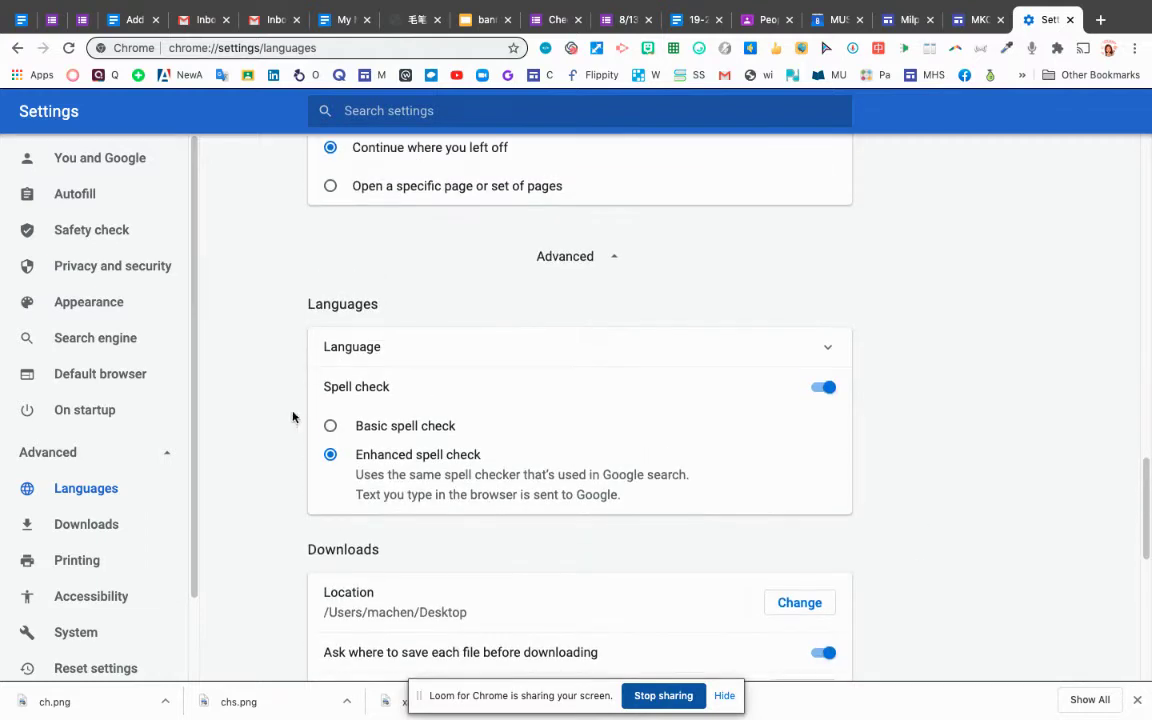
click(829, 348)
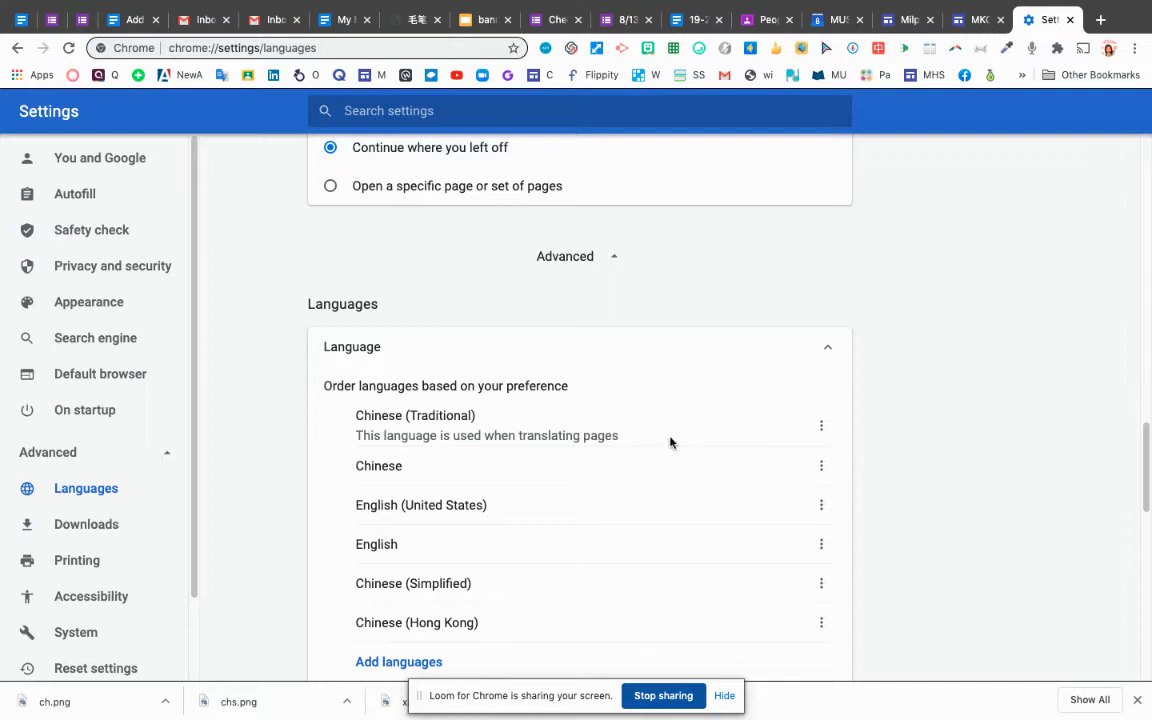
scroll(671, 448, down, 1)
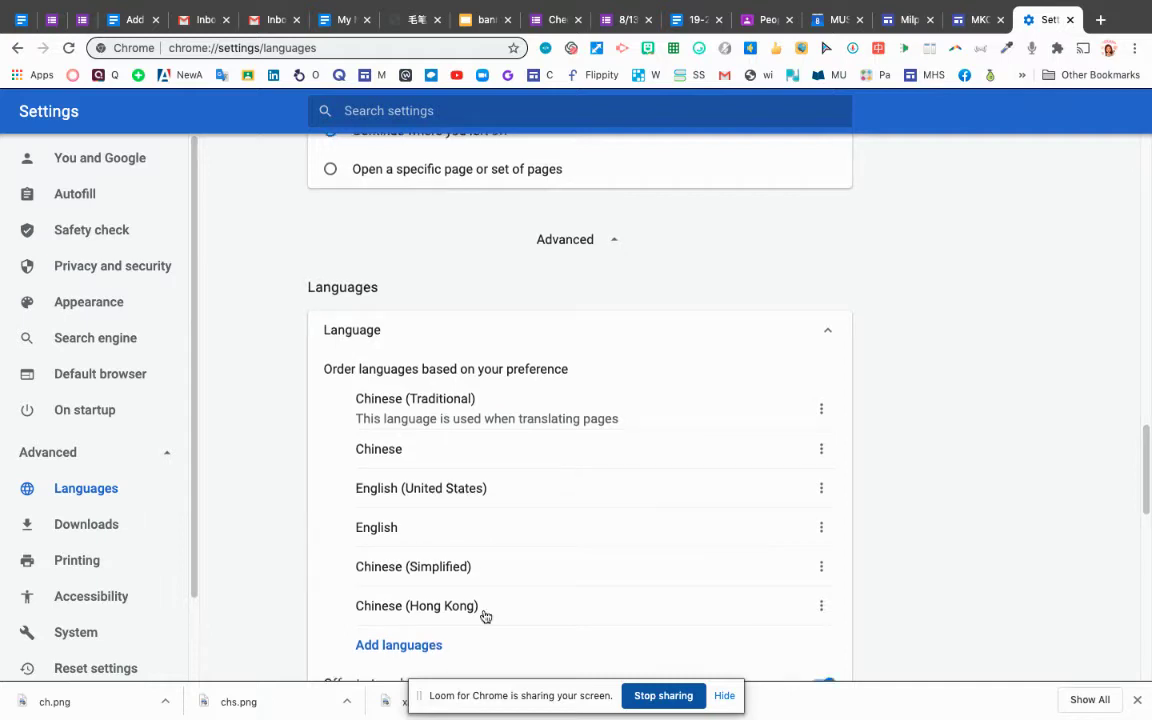
scroll(392, 556, down, 2)
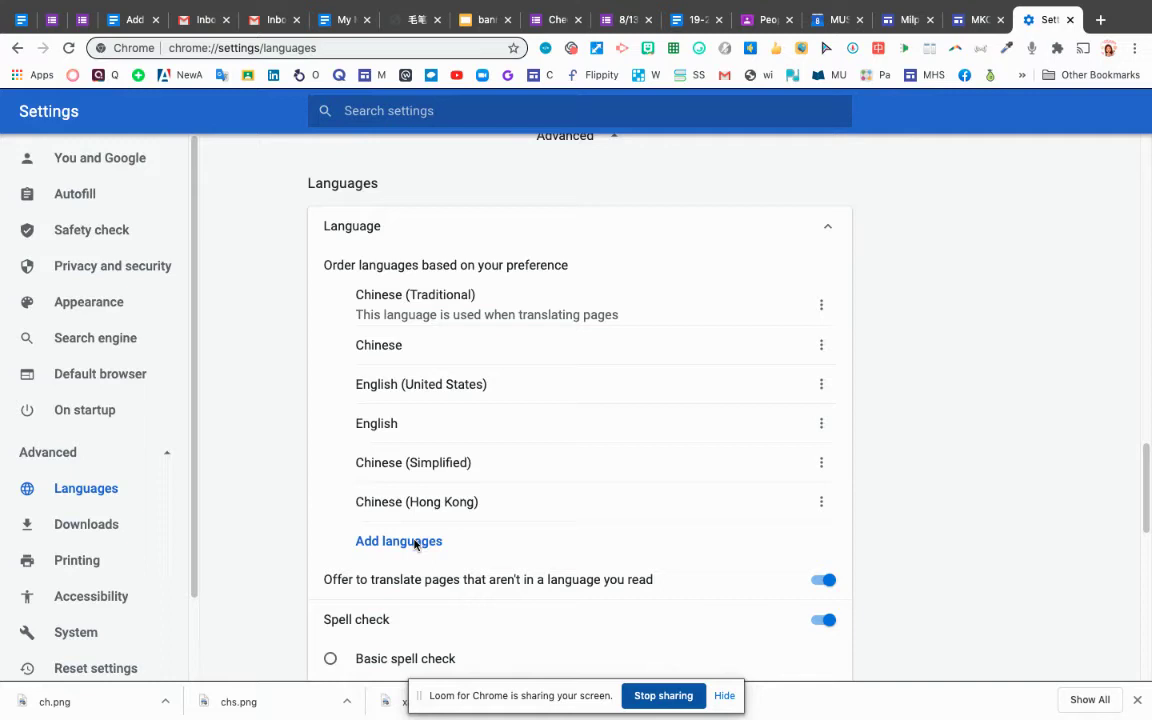
click(412, 542)
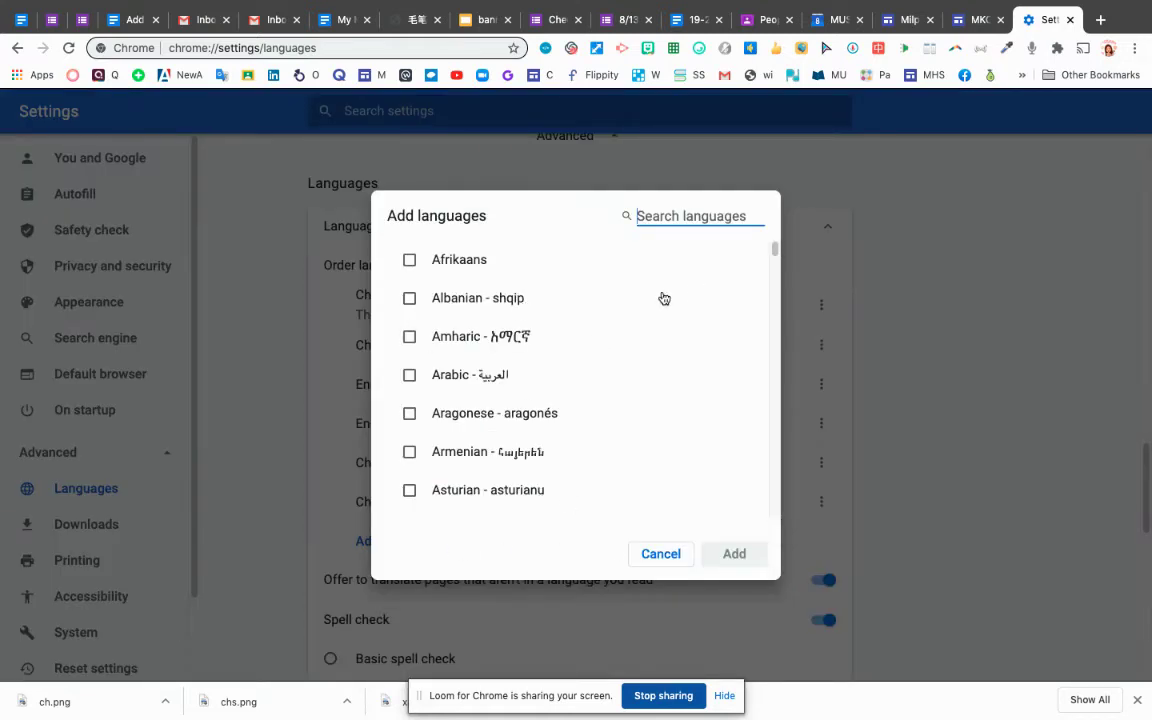
scroll(663, 298, down, 20)
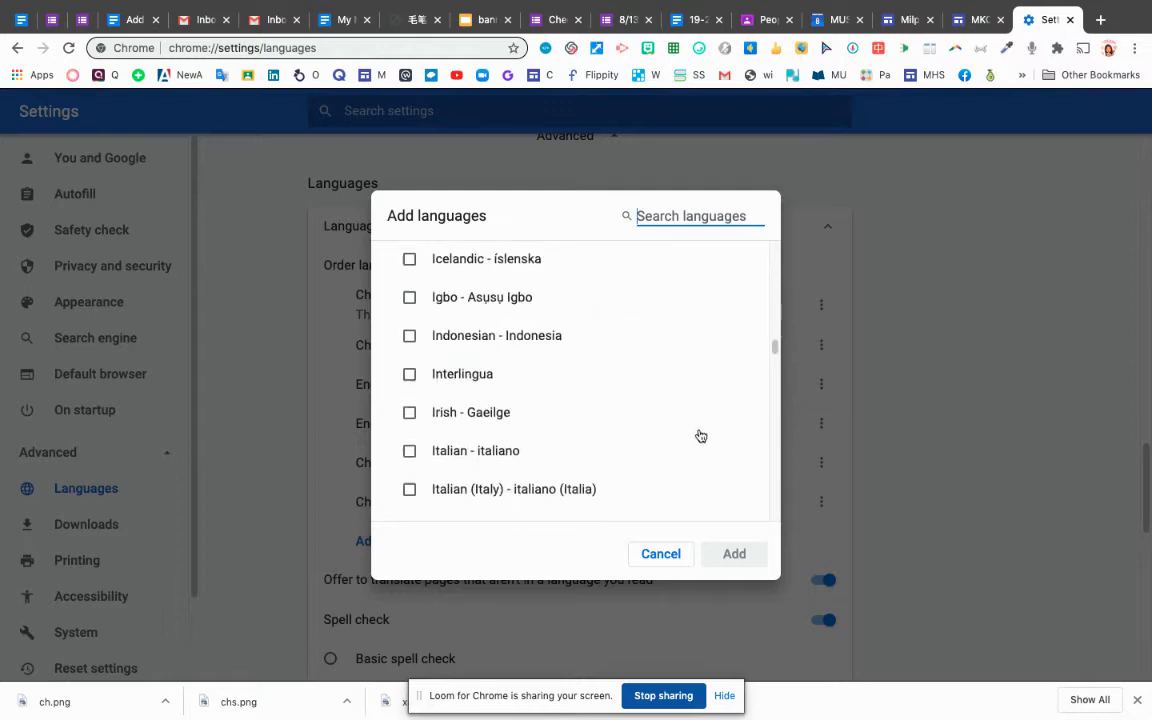
scroll(700, 436, down, 20)
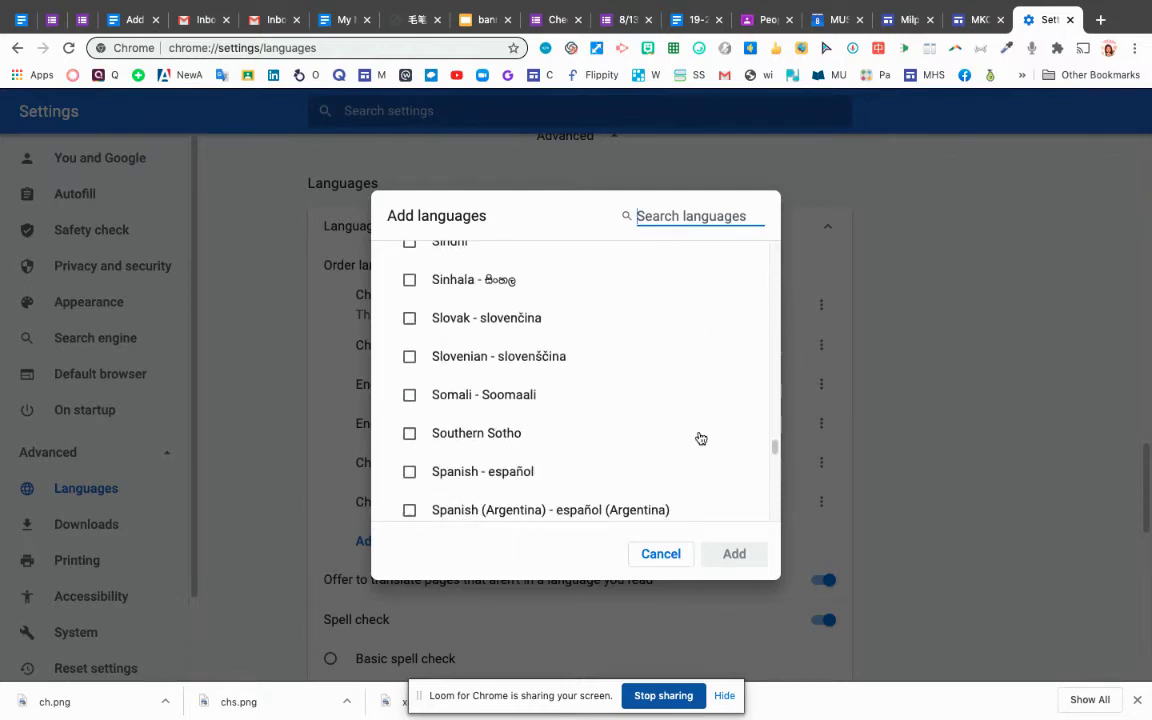
scroll(700, 438, down, 15)
scroll(701, 440, up, 20)
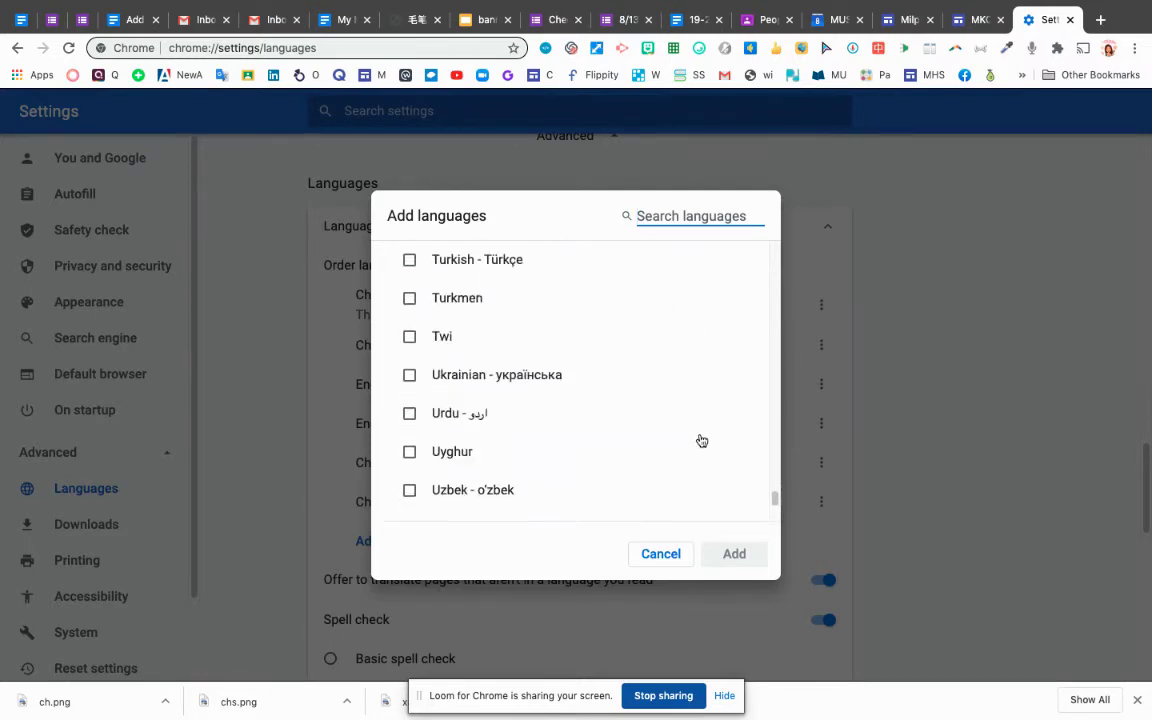
scroll(701, 440, up, 20)
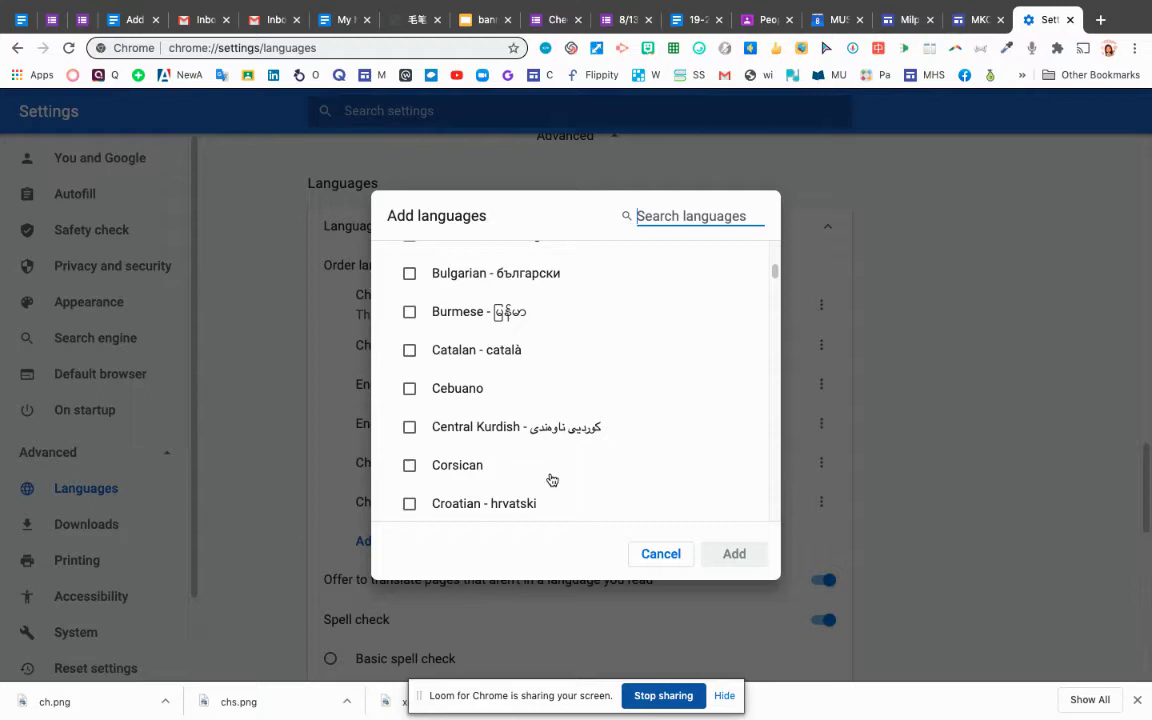
scroll(722, 468, up, 1)
scroll(722, 470, down, 18)
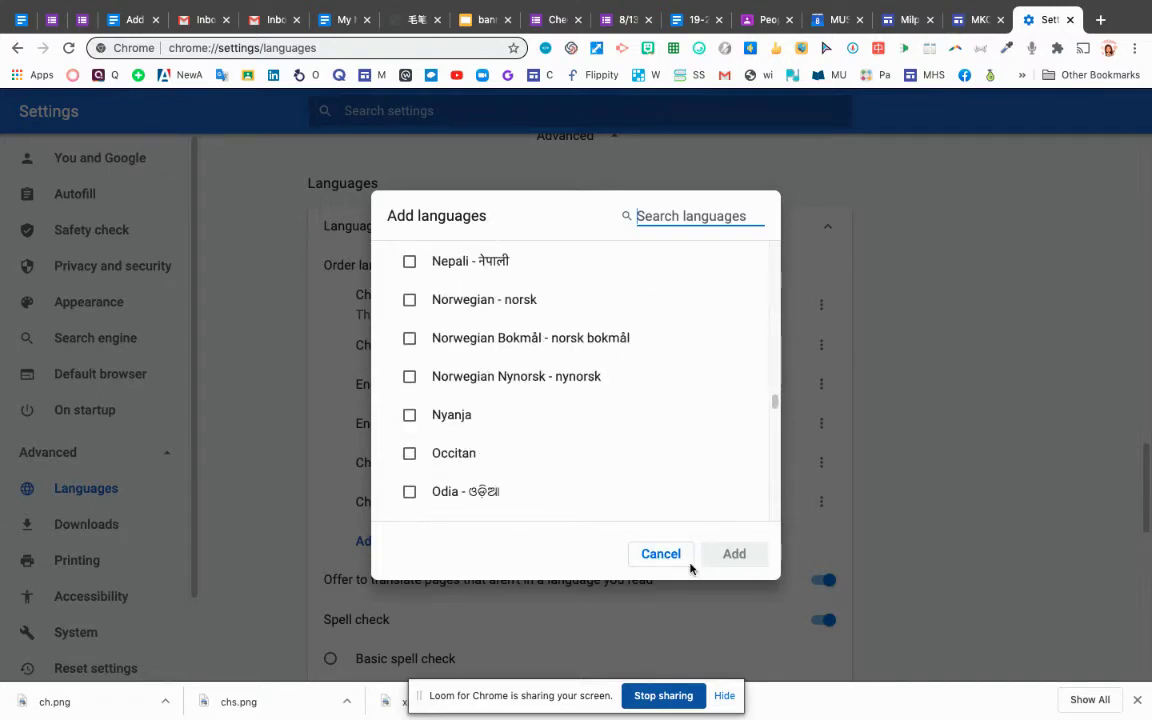
click(658, 558)
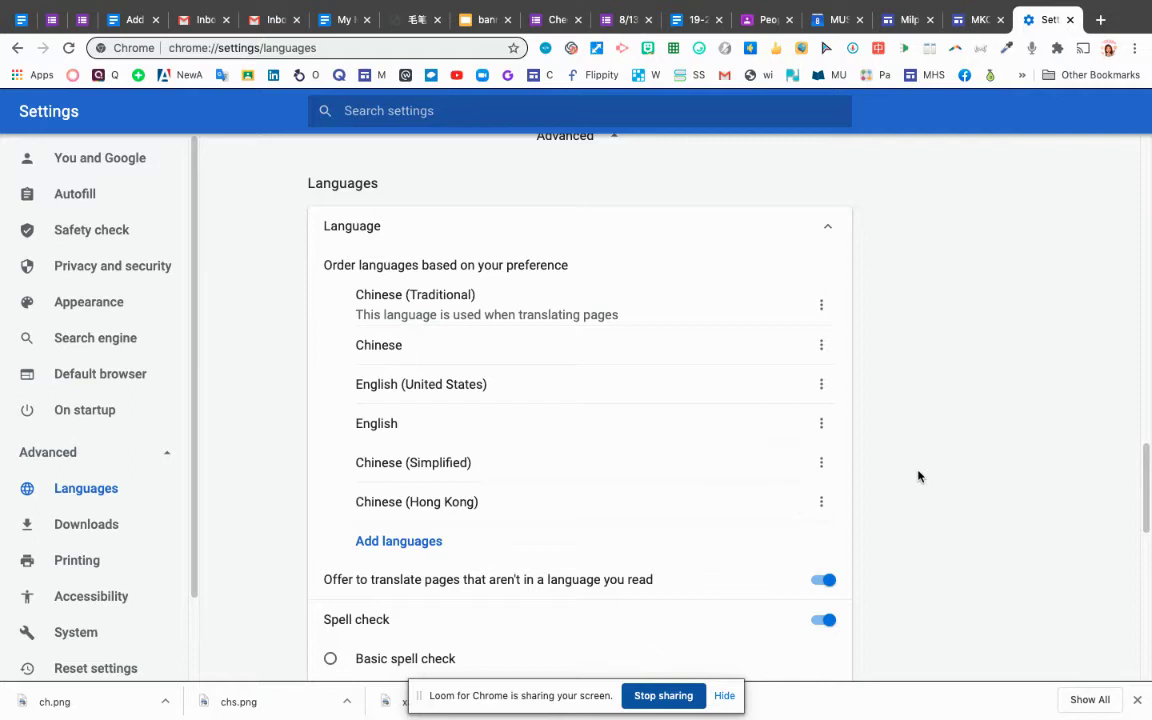
scroll(985, 540, up, 20)
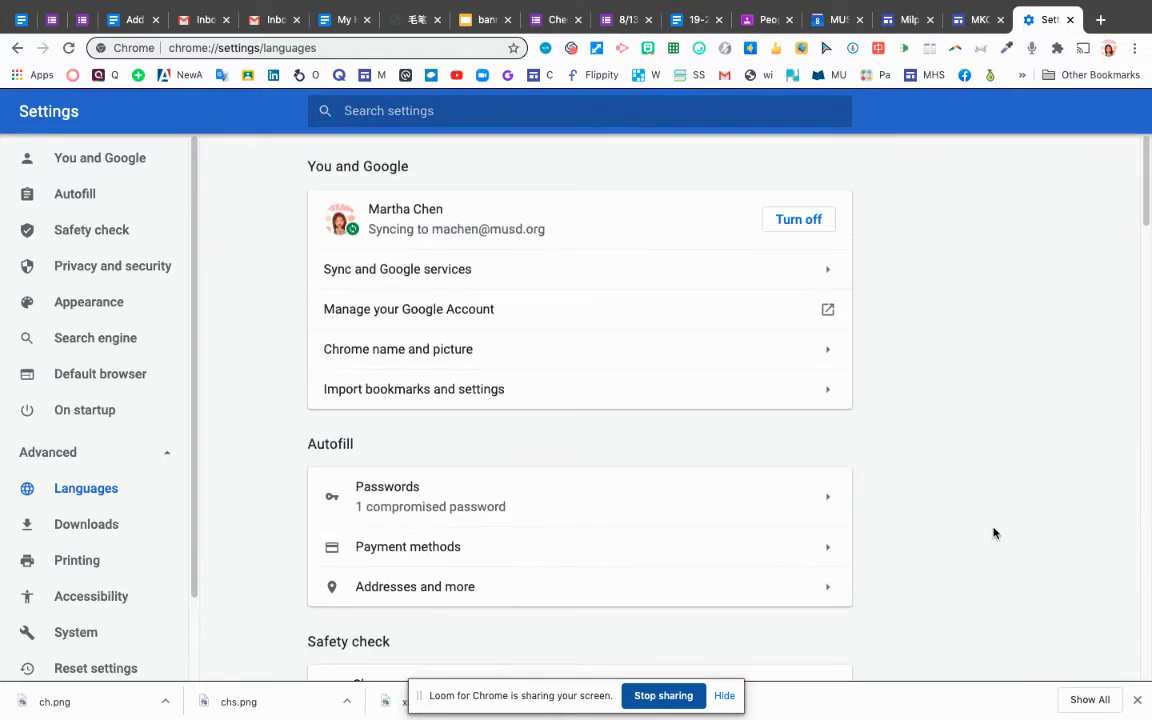
- Close the Settings tab and return to the instructions document
click(1069, 20)
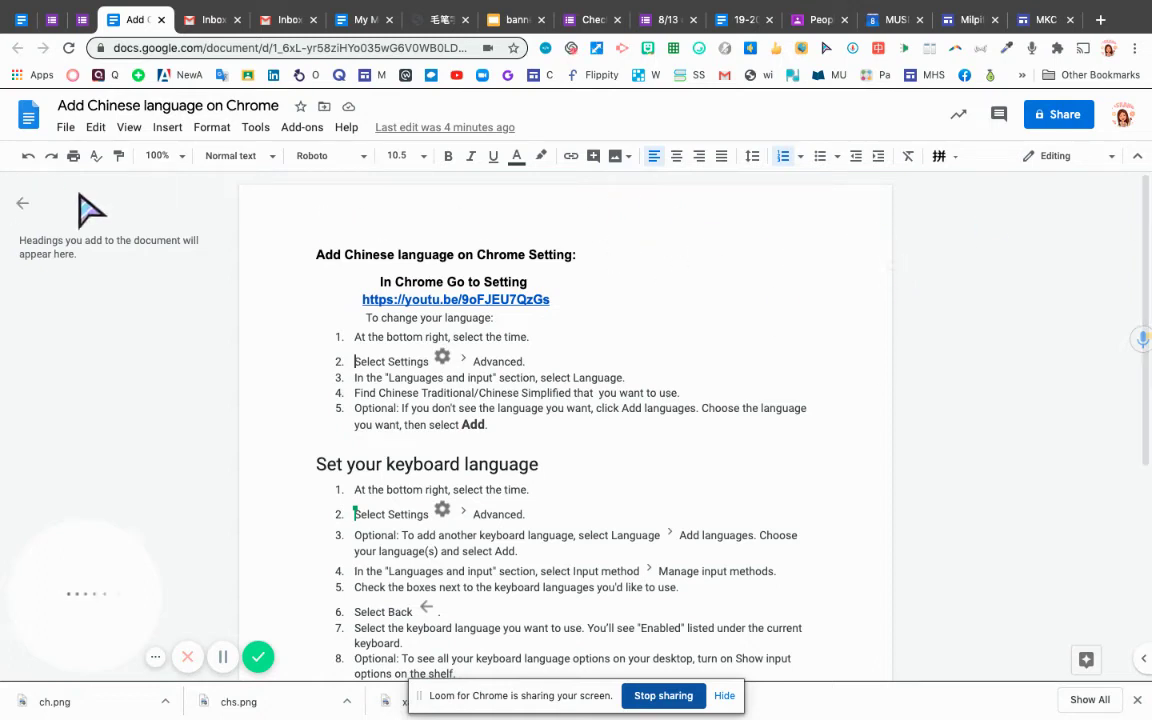
click(66, 128)
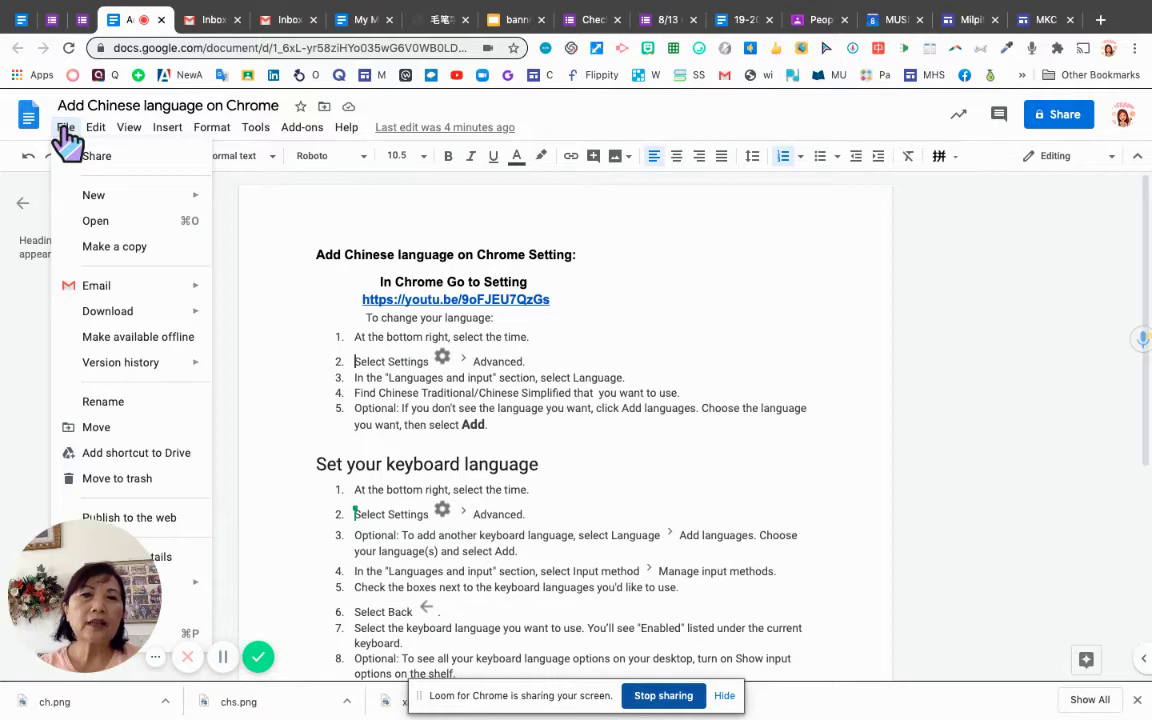
key(Right)
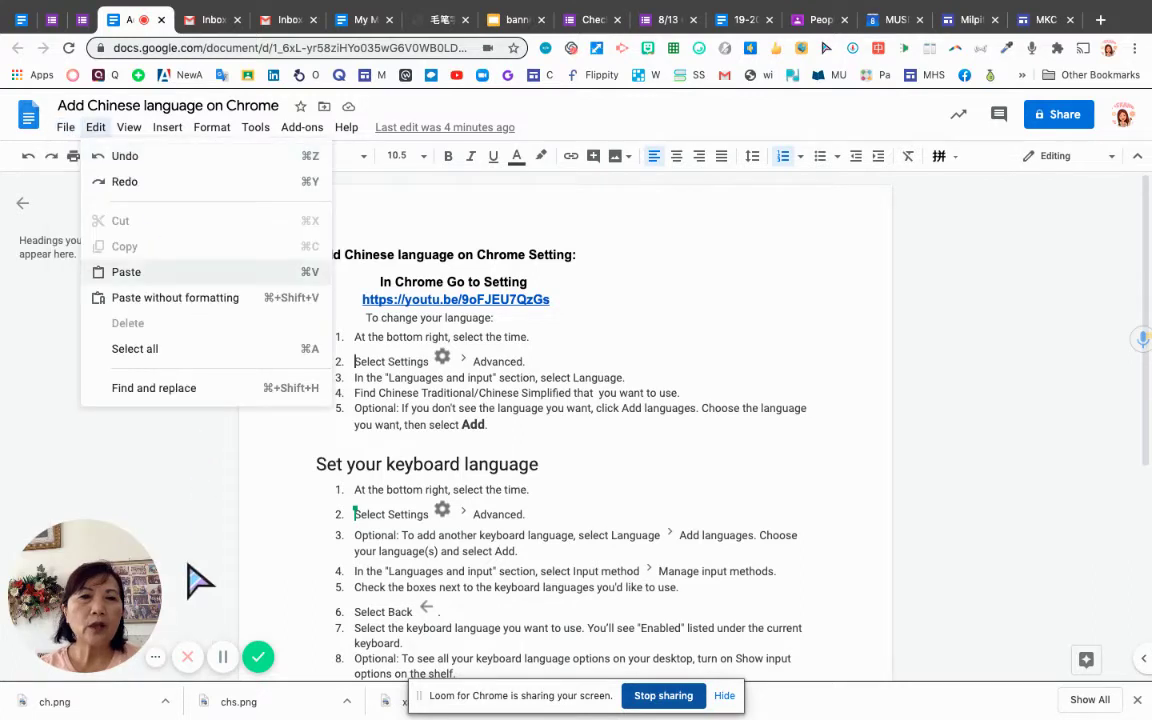
click(62, 132)
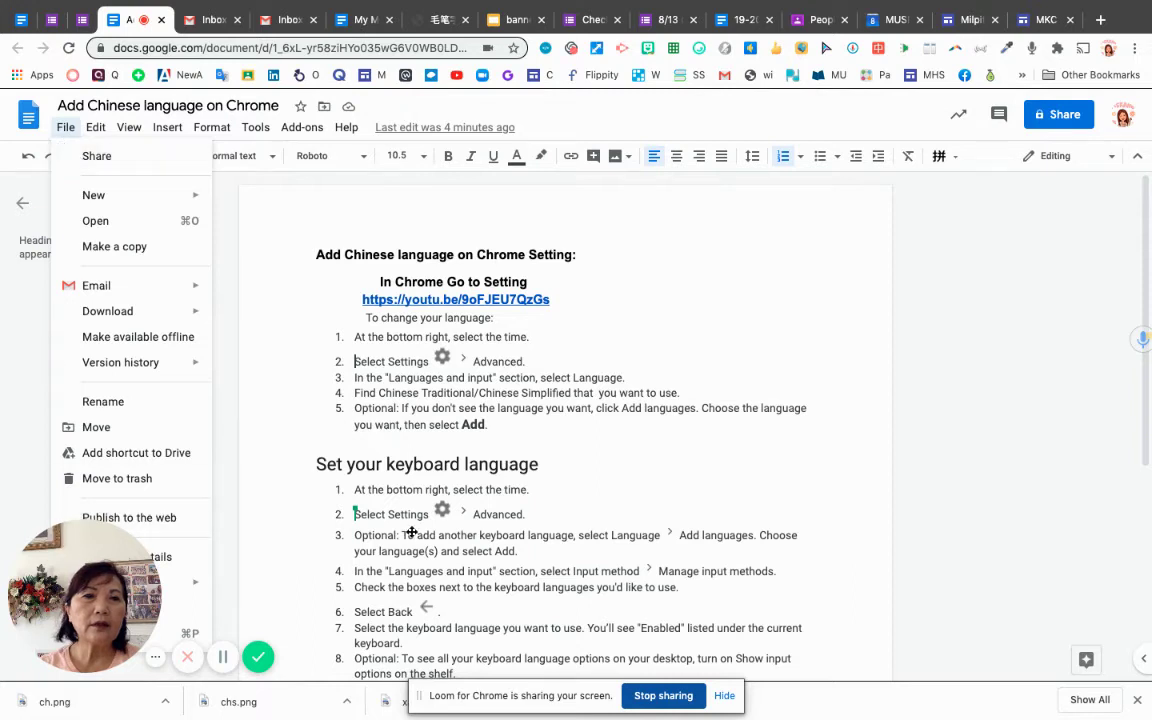
click(875, 519)
drag(875, 519, 965, 476)
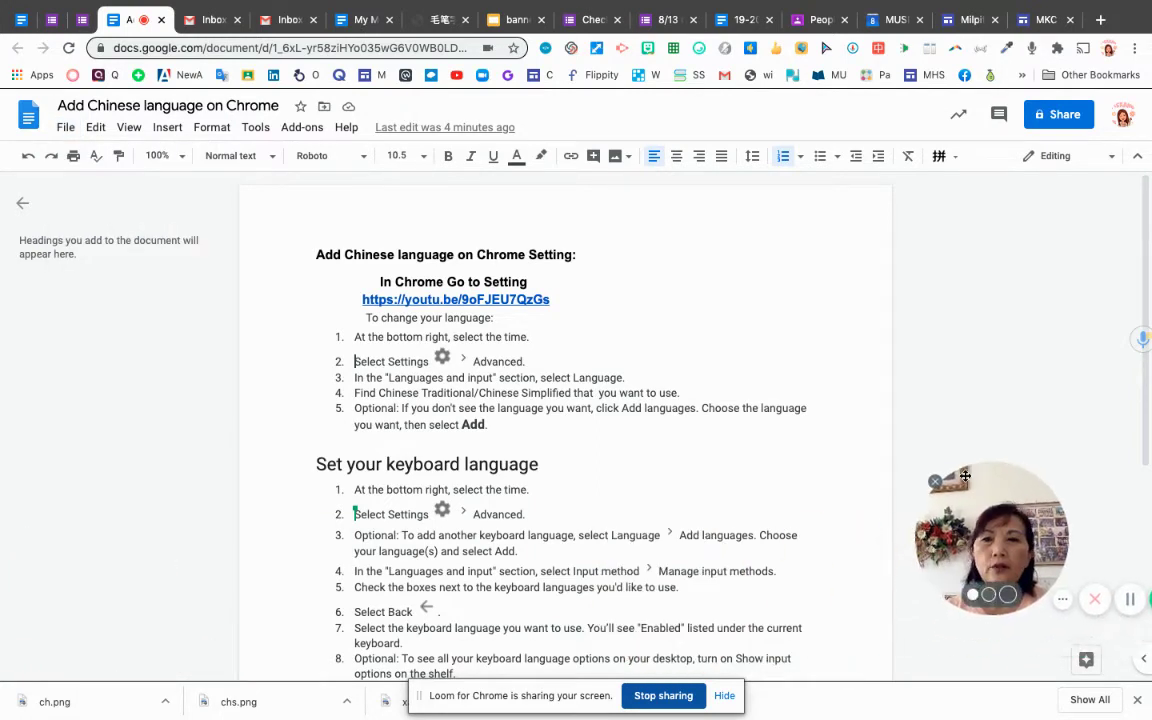
- Set the document's language to 中文 (台灣) through File > Language
click(66, 130)
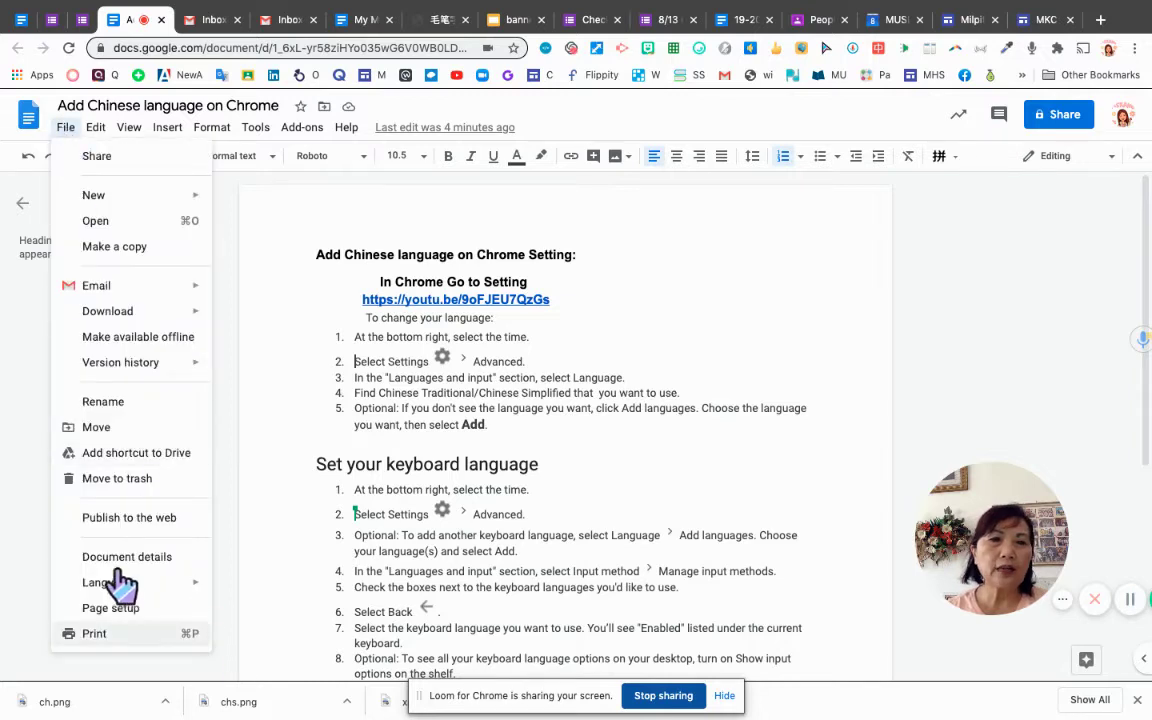
mouse_move(118, 585)
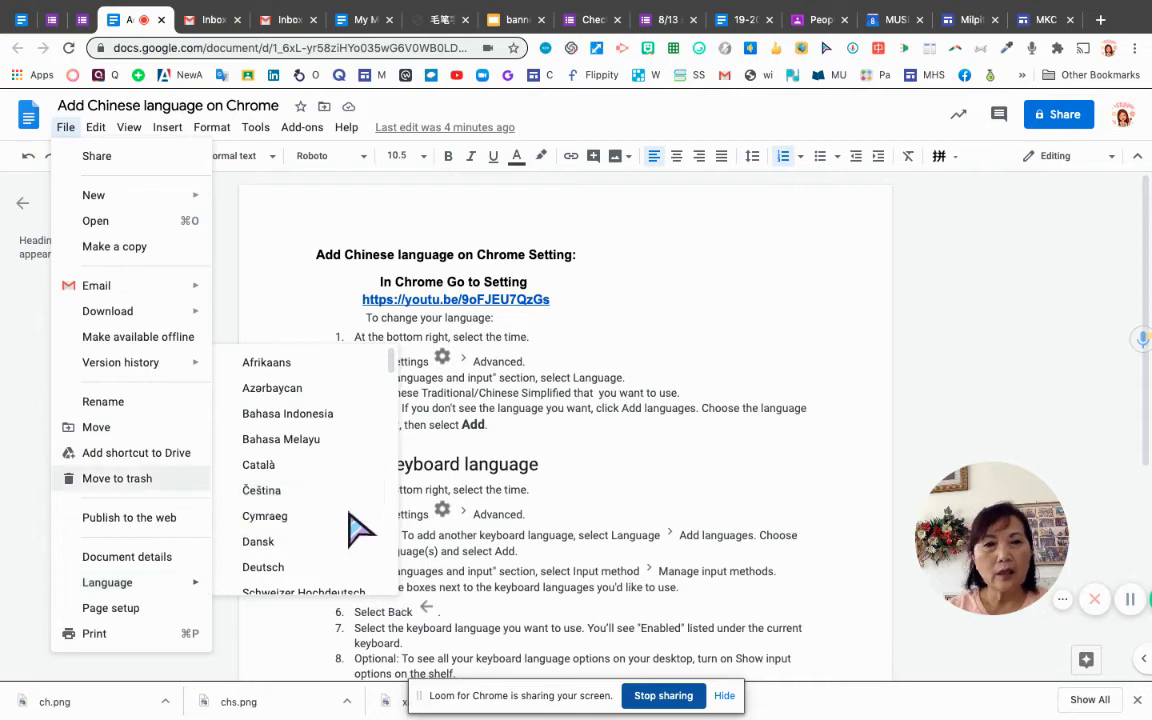
scroll(390, 400, down, 5)
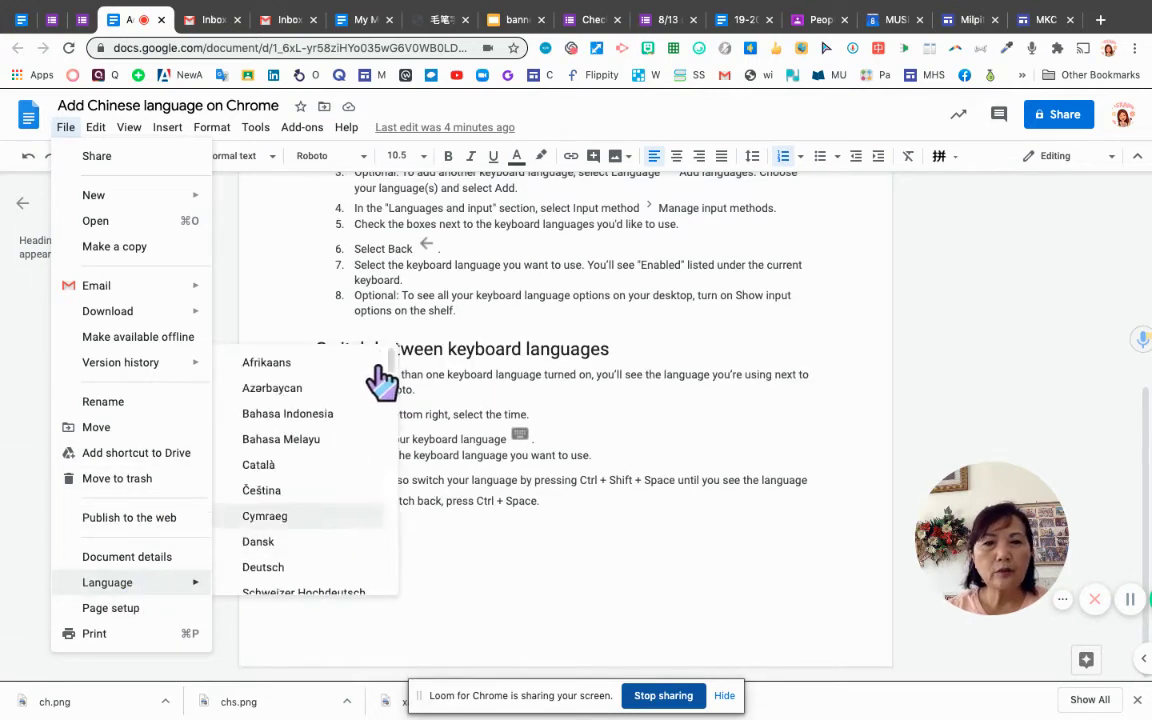
drag(392, 362, 391, 597)
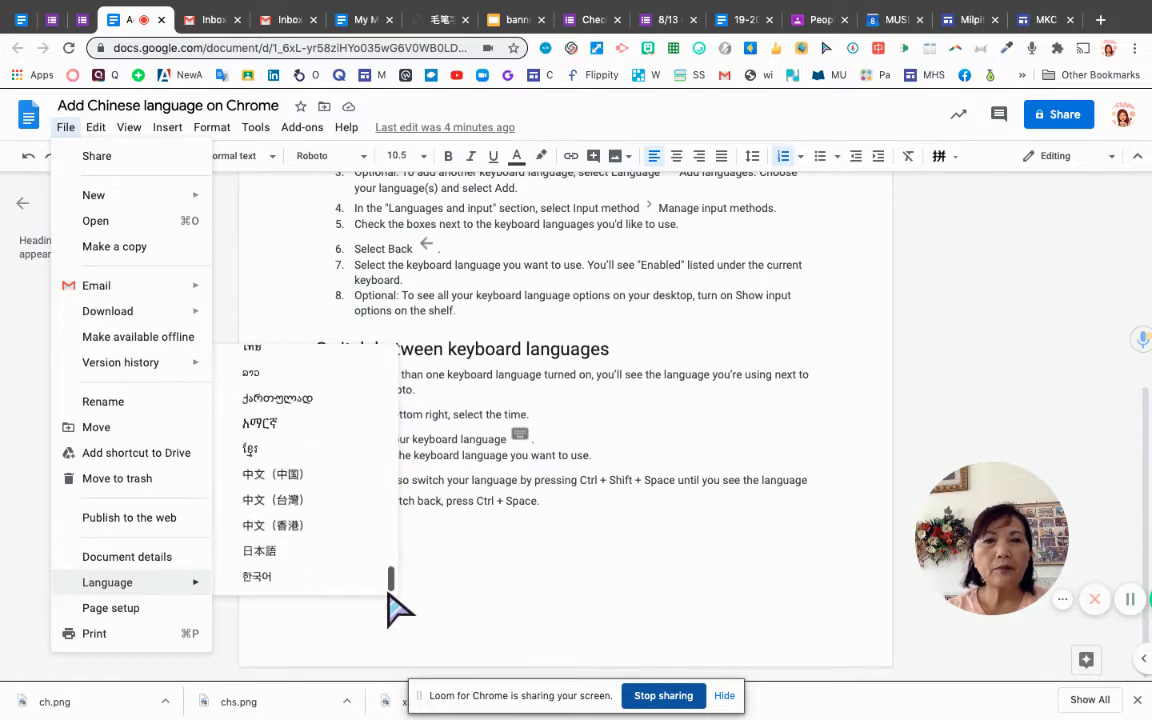
click(294, 501)
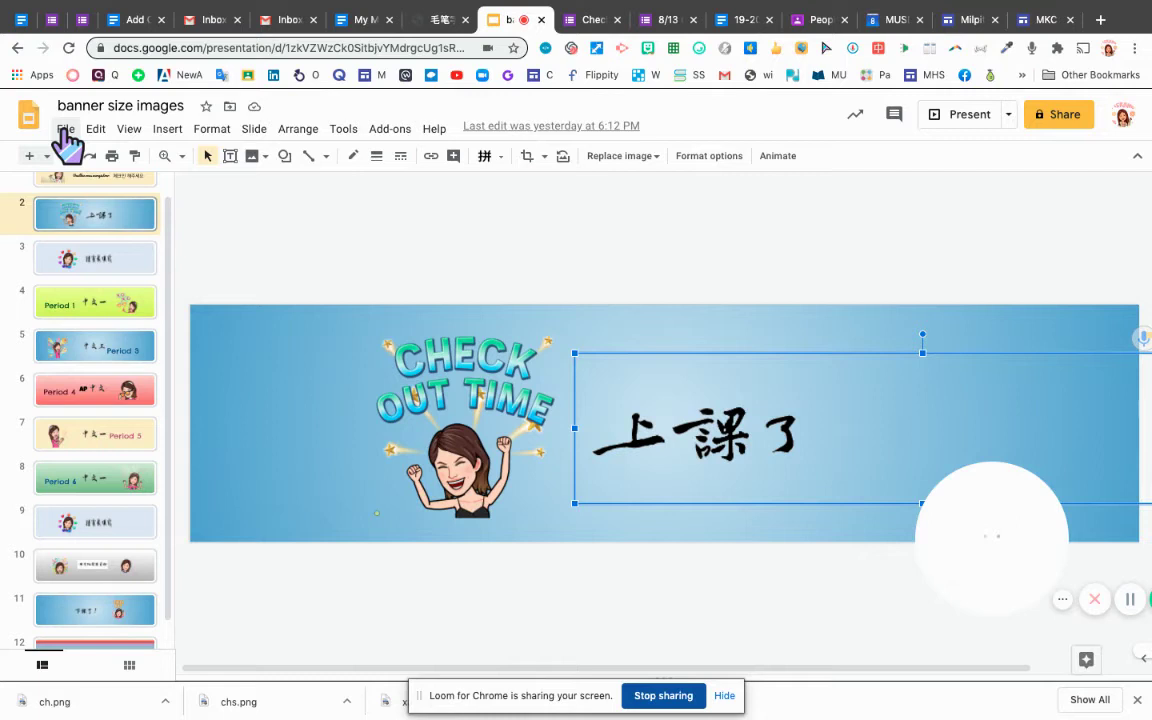
- Set the banner size images presentation's language to 中文 (台灣) via File > Language
click(64, 129)
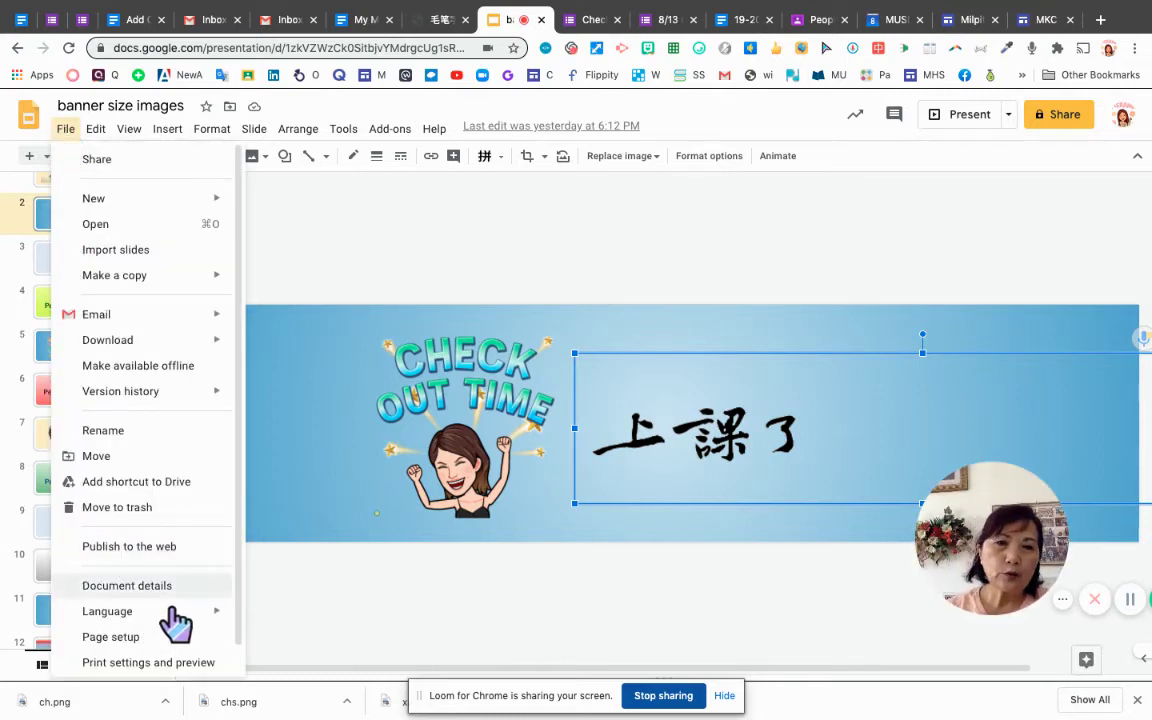
mouse_move(174, 612)
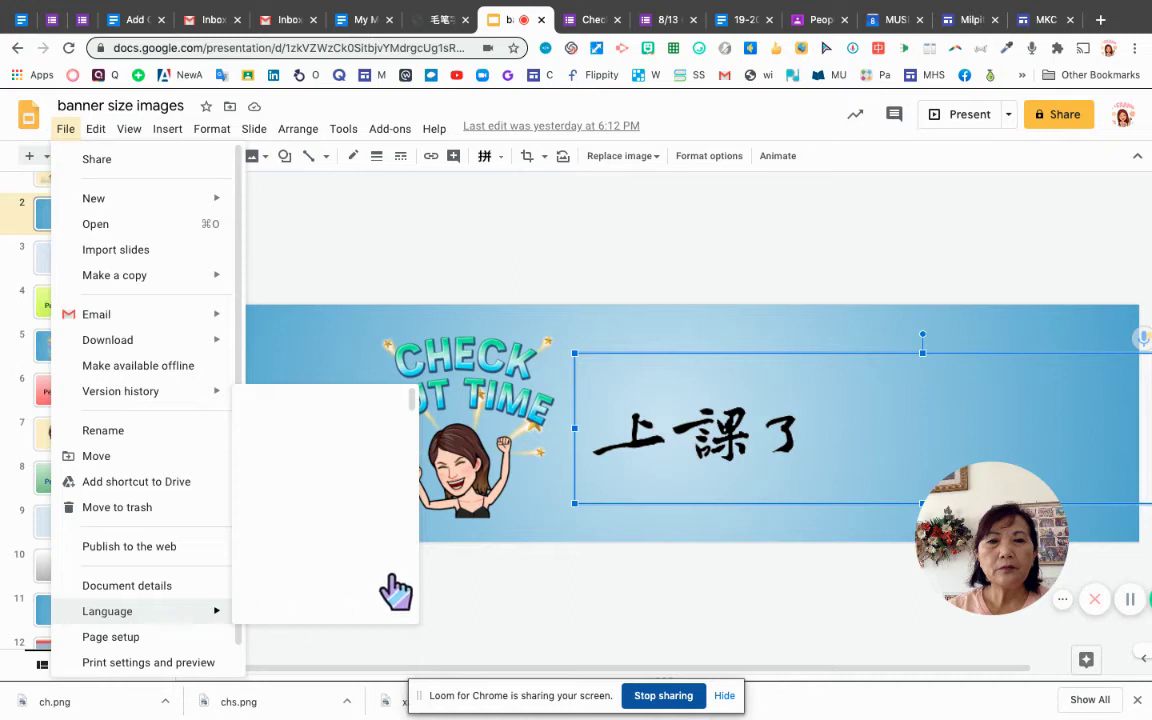
scroll(410, 440, down, 5)
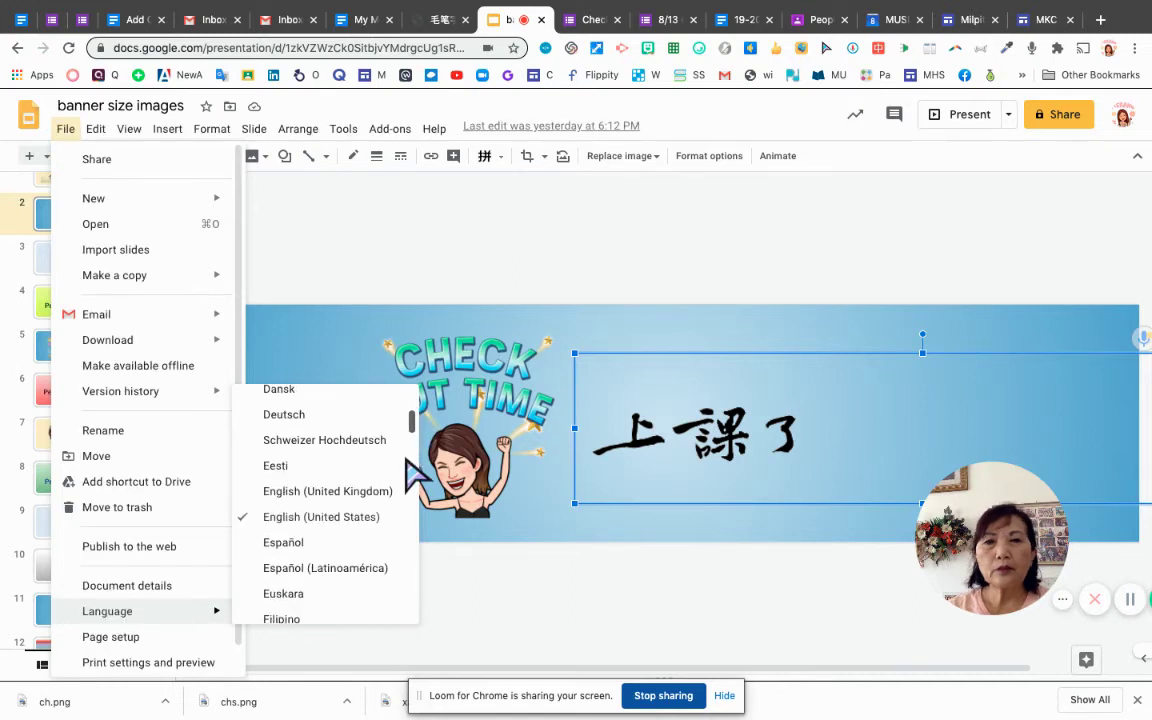
scroll(410, 530, down, 10)
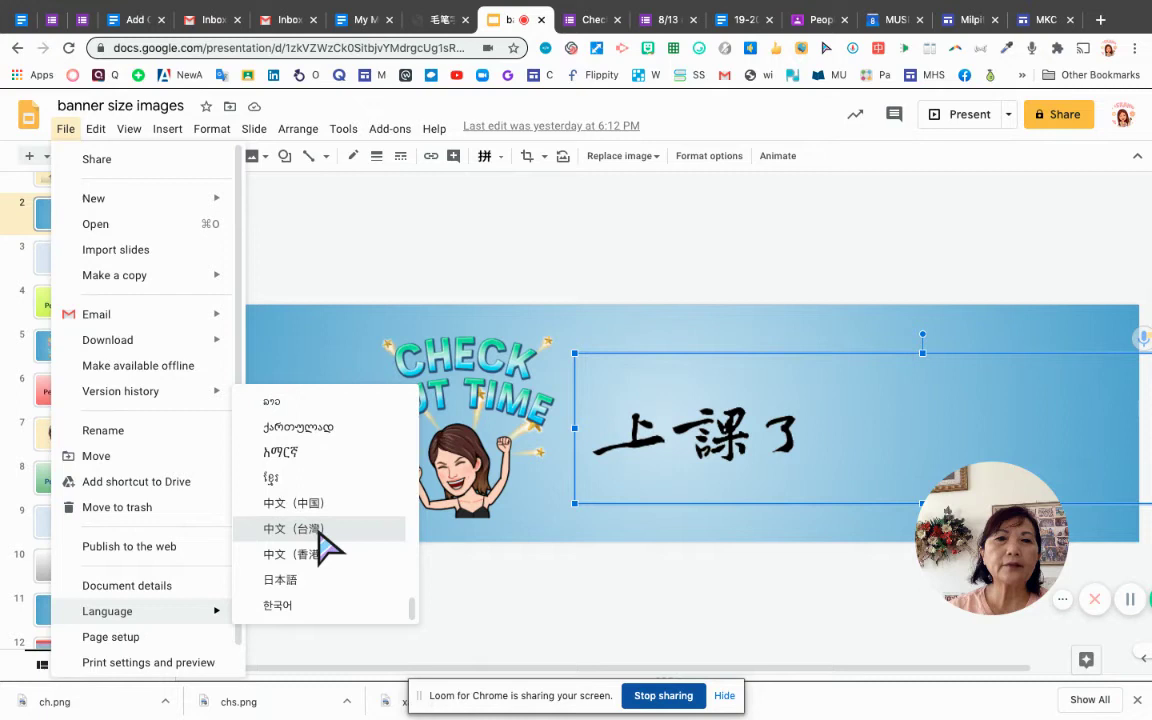
click(318, 530)
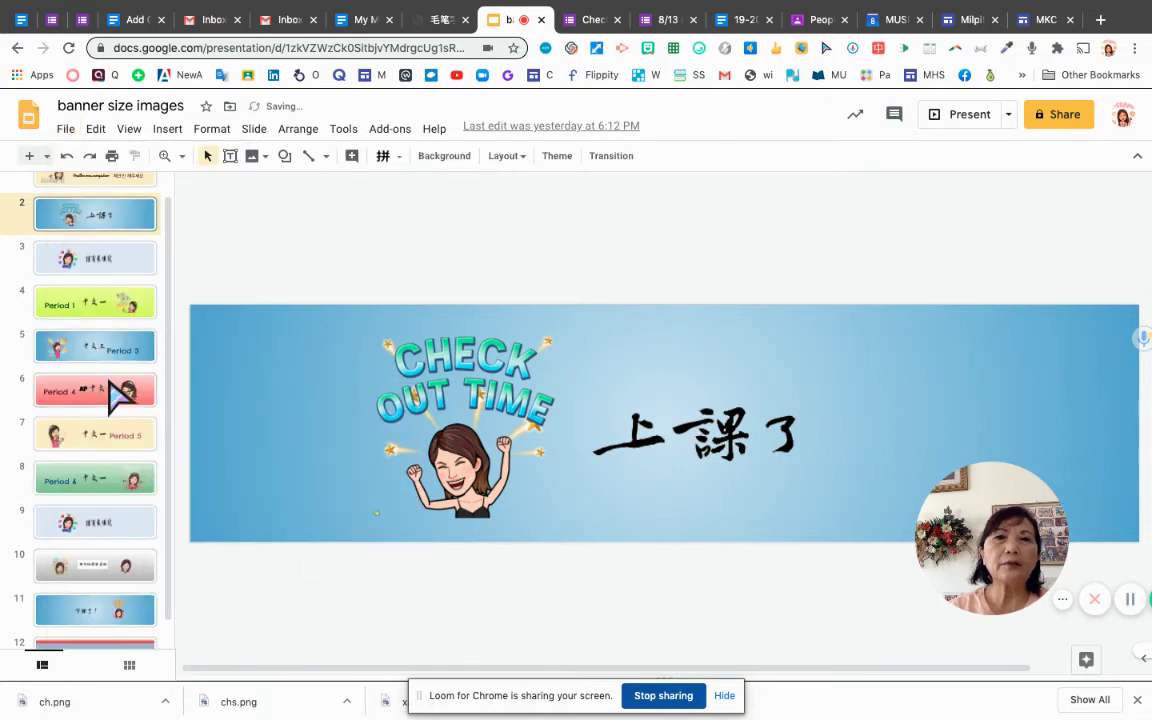
- On slide 12, pick the Text box tool and switch typing to Zhuyin - Eten
scroll(125, 582, down, 1)
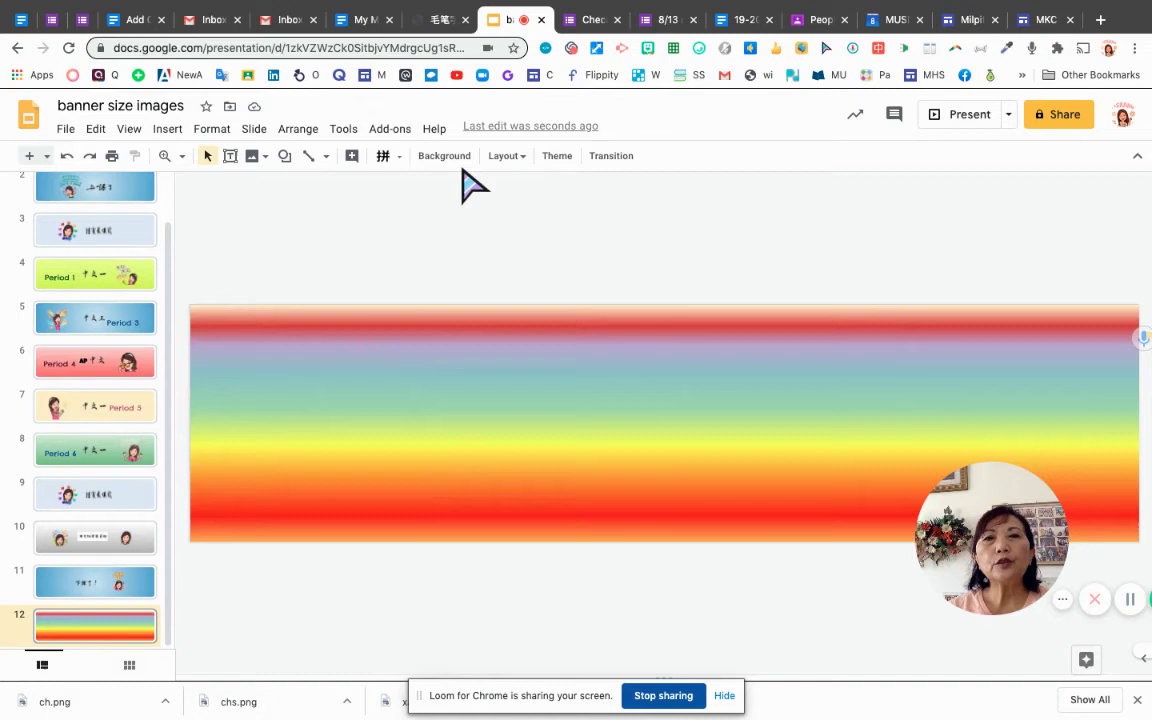
click(230, 158)
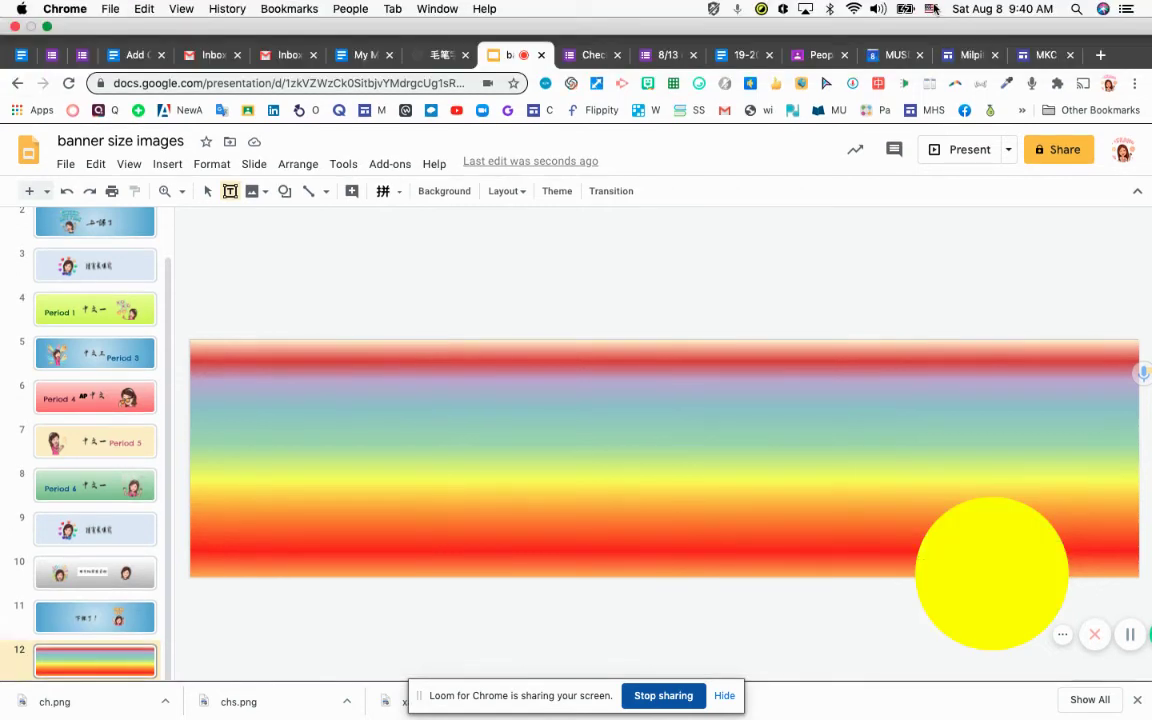
click(932, 9)
click(825, 46)
- Draw an empty text box across the upper middle of the rainbow slide
click(332, 435)
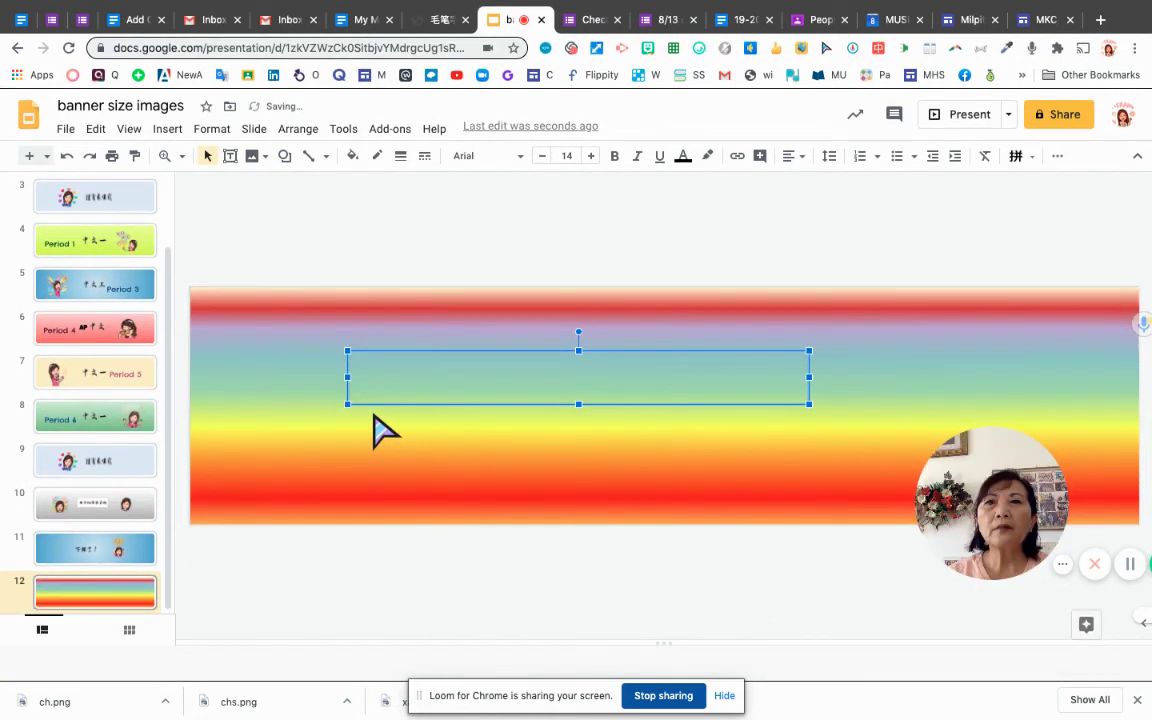
click(367, 372)
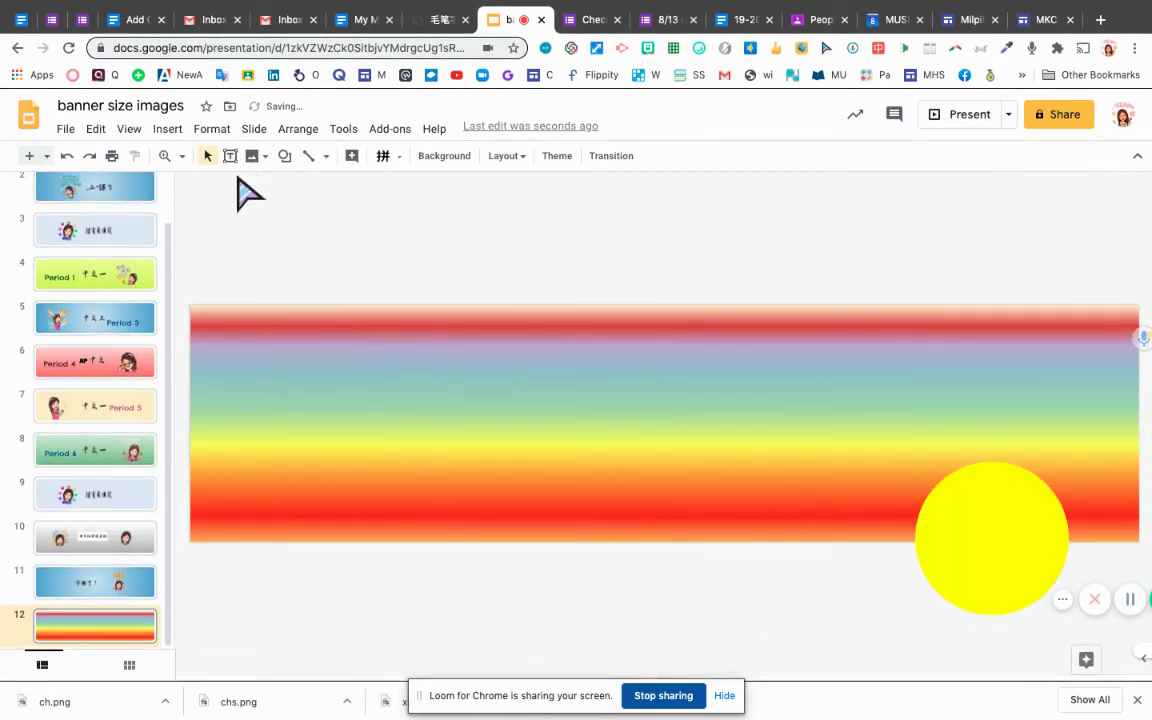
click(362, 382)
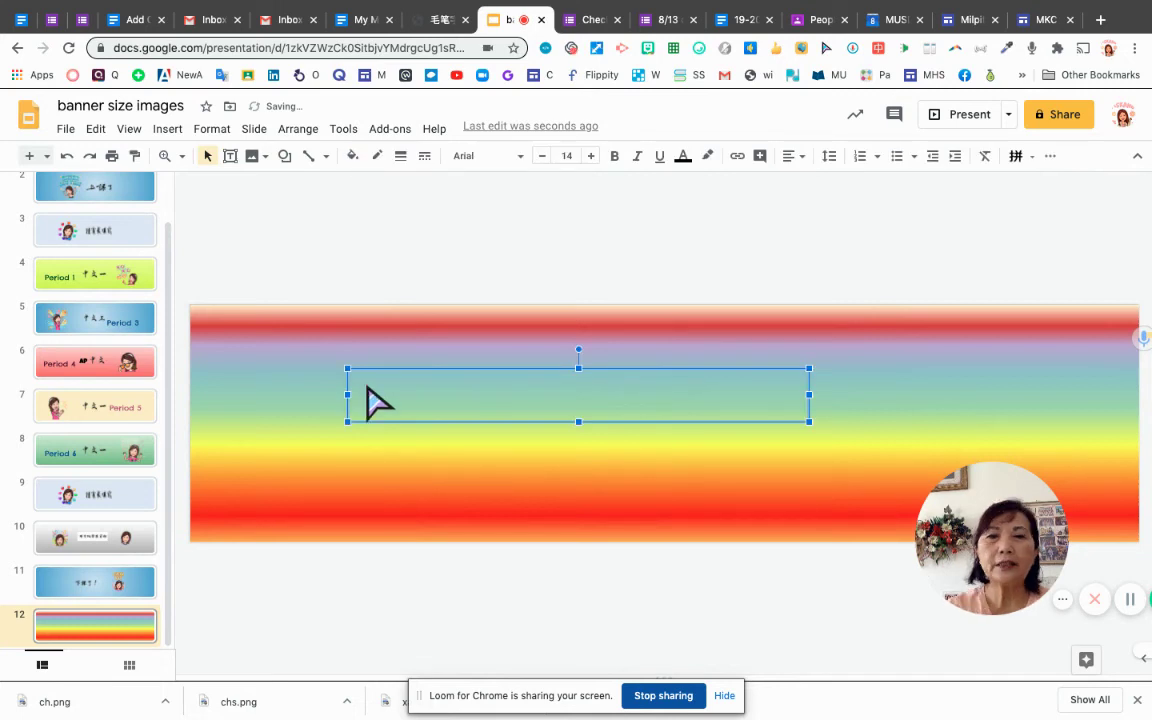
- Type 中 with Zhuyin in the text box and enlarge it to font size 26
text(ㄓㄨ)
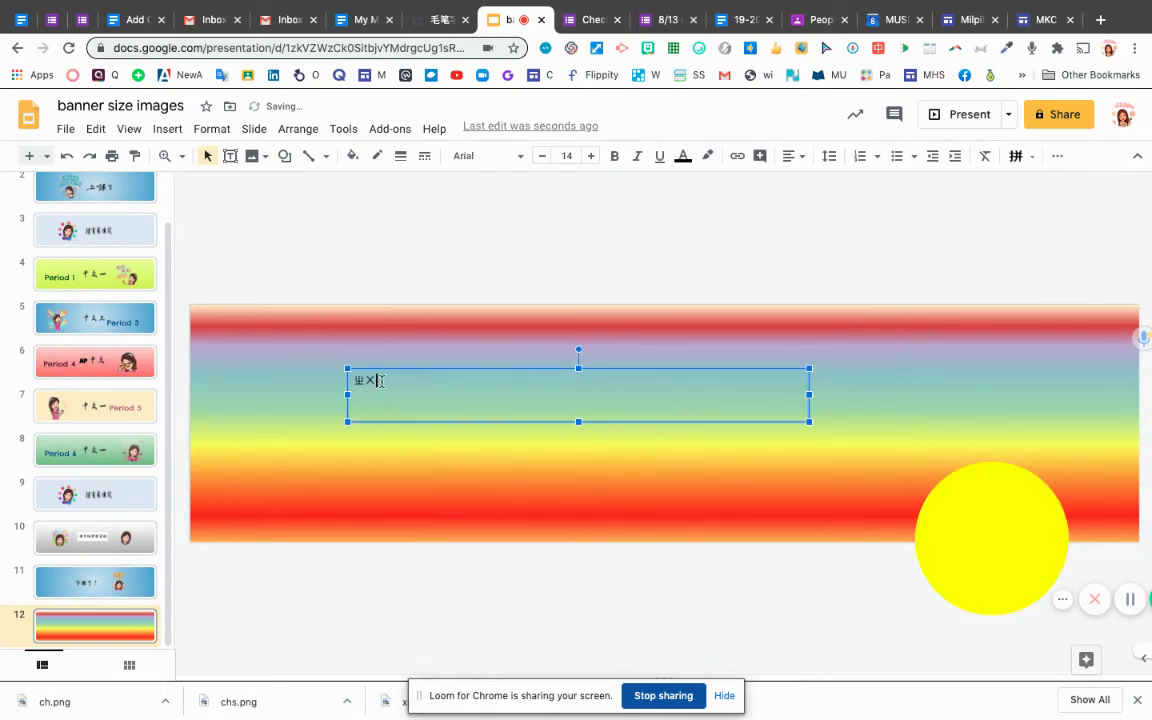
key(BackSpace)
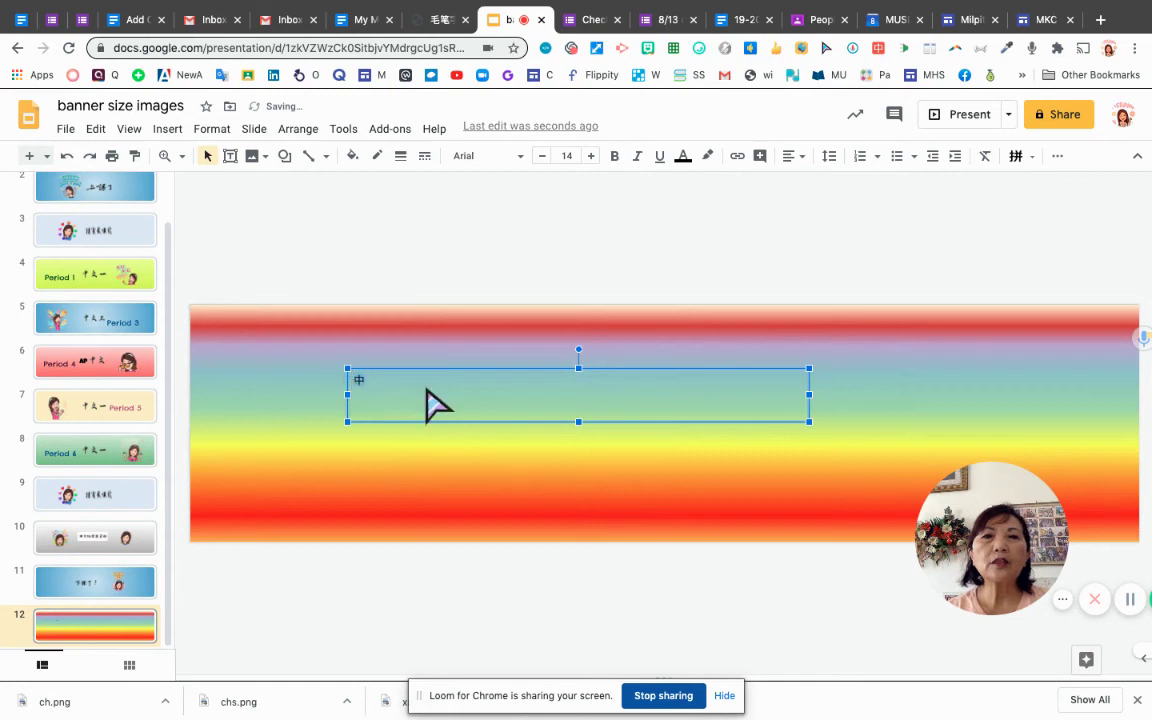
click(592, 160)
click(592, 160)
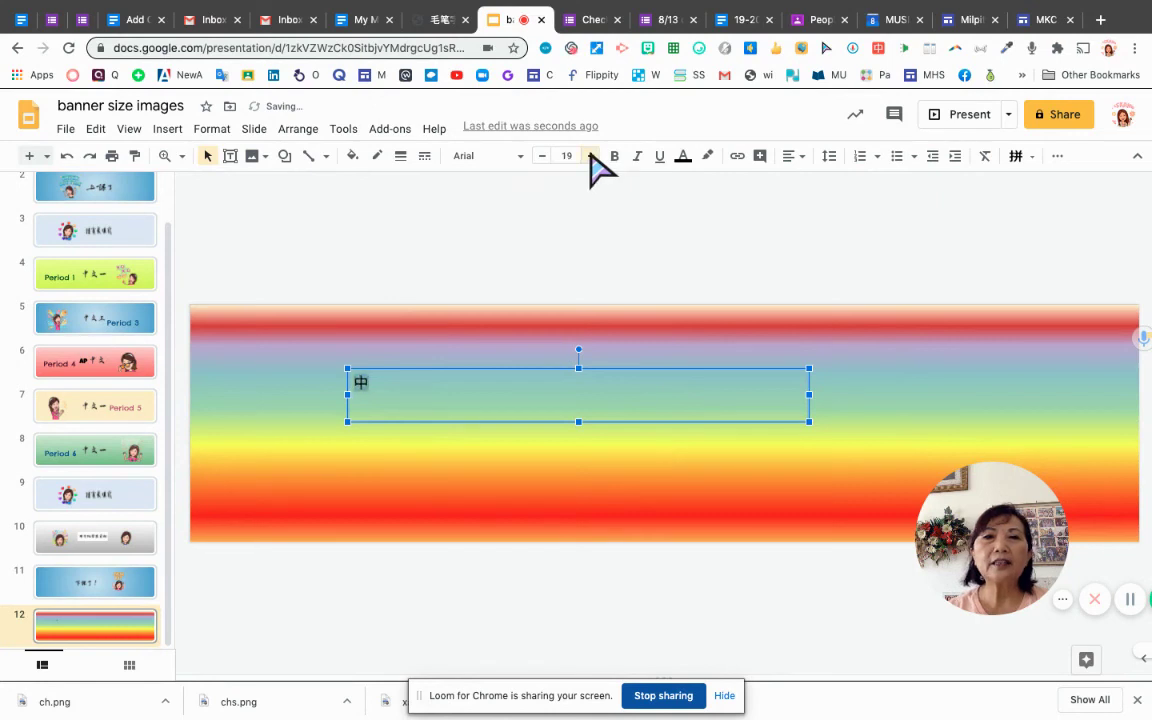
click(592, 157)
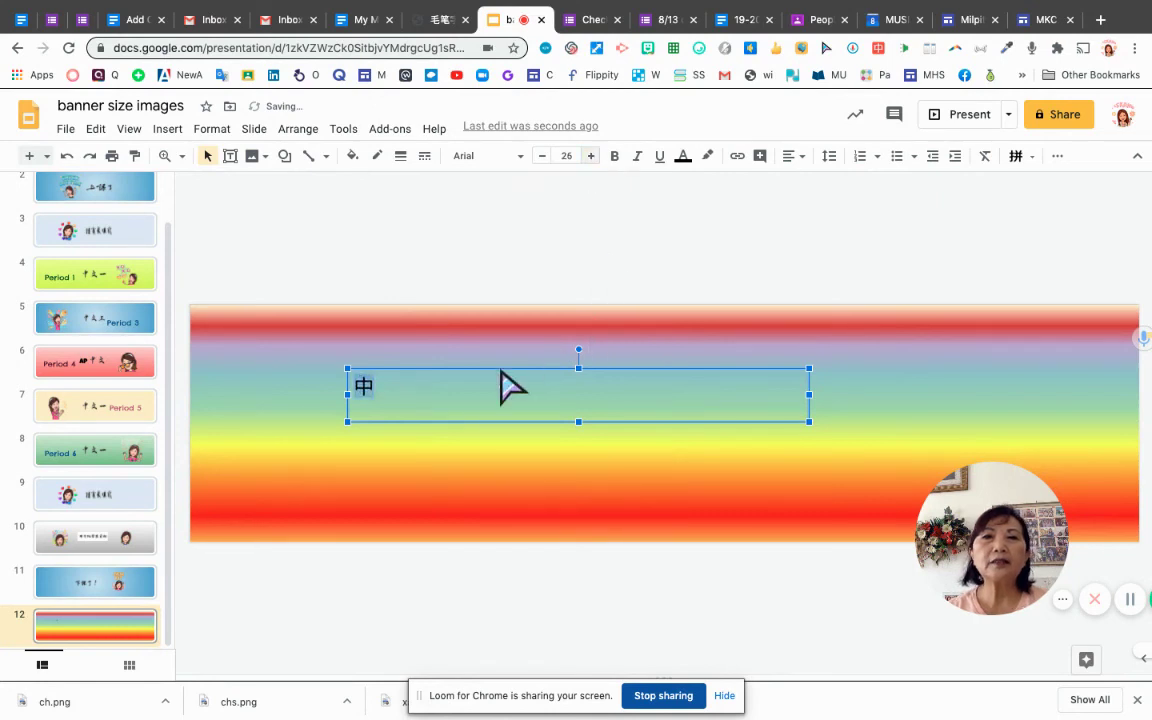
click(406, 422)
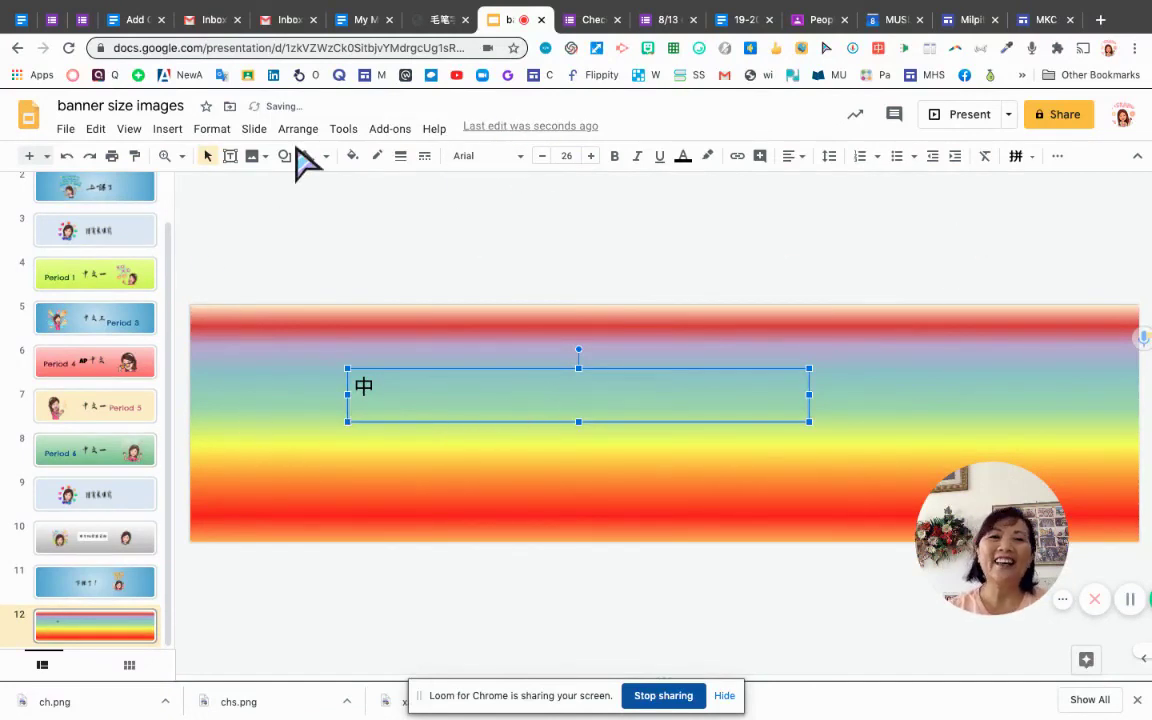
click(186, 202)
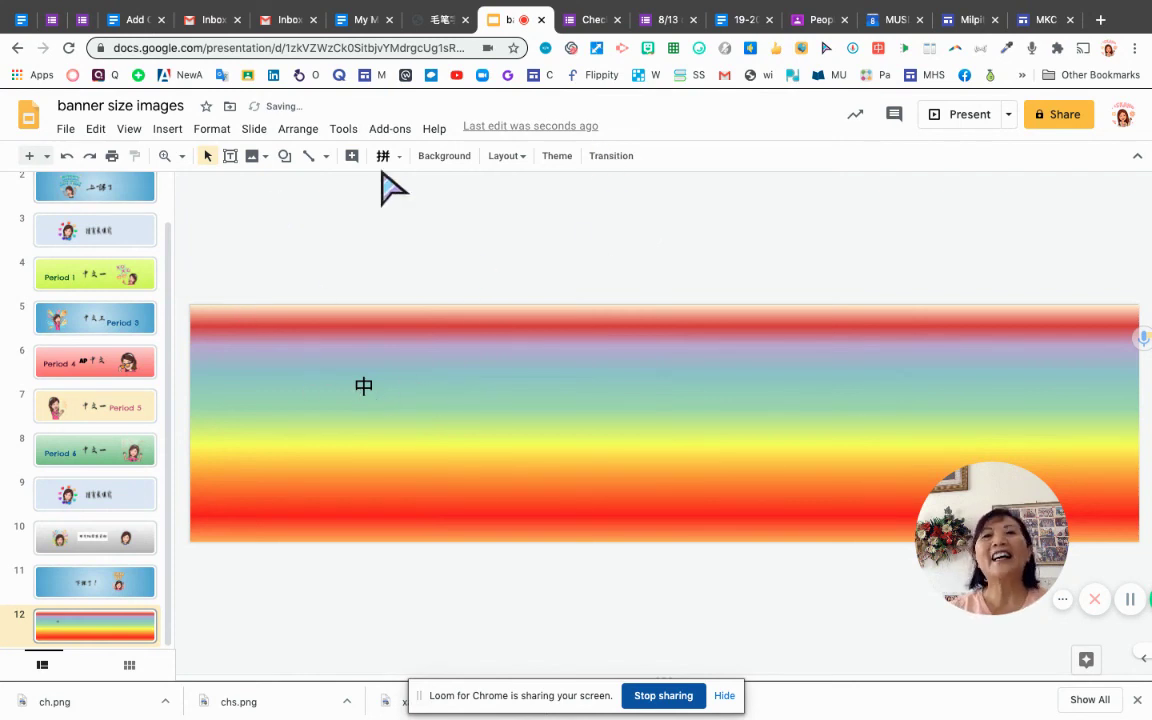
key(Tab)
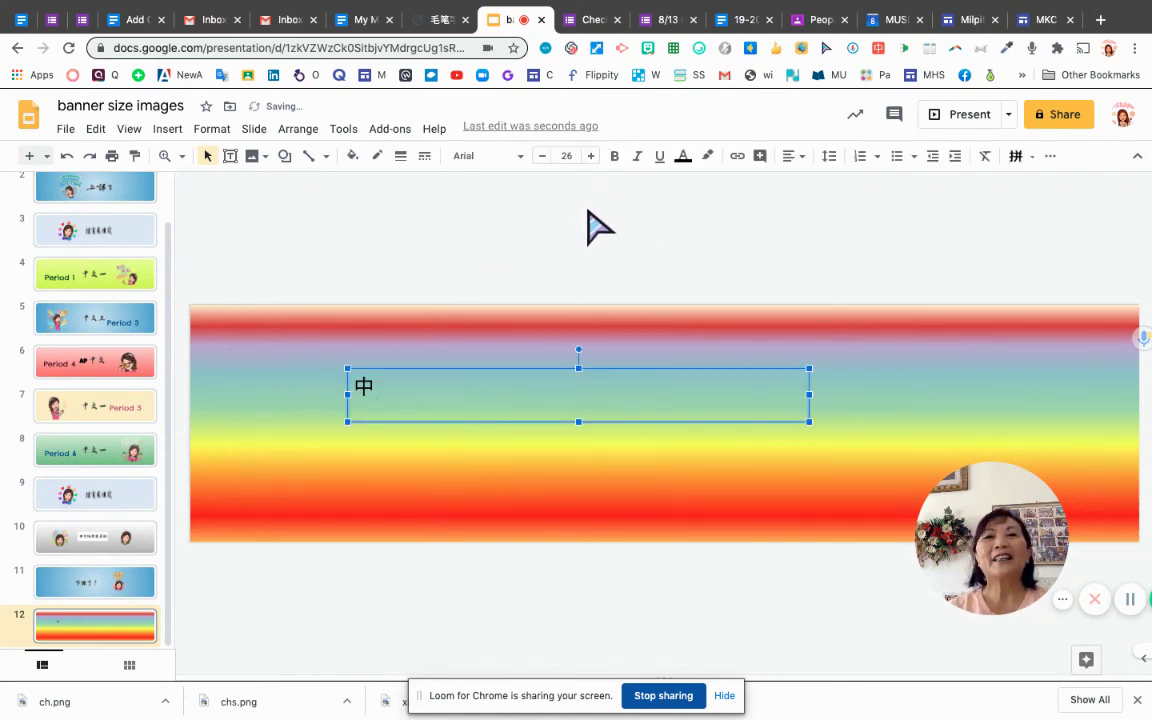